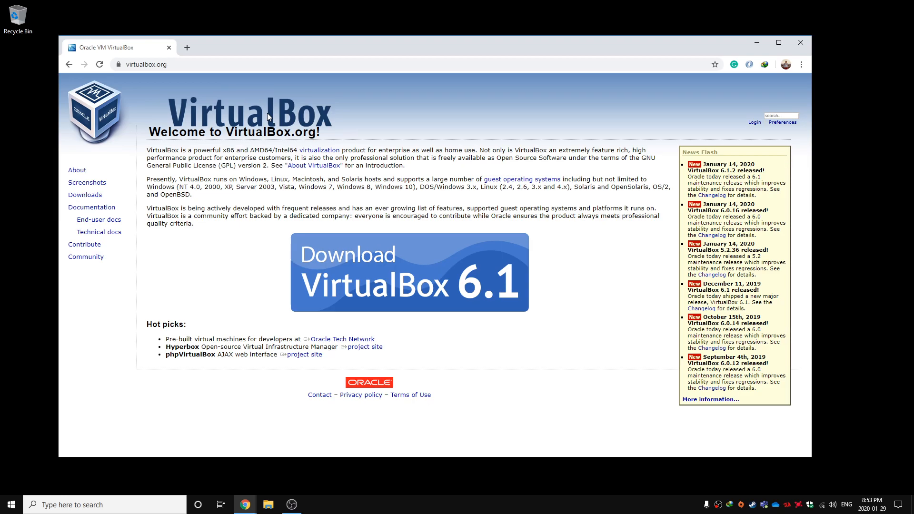
Download the VirtualBox 6.1.2 platform package for Windows hosts and move the finished installer file to the desktop
click(85, 195)
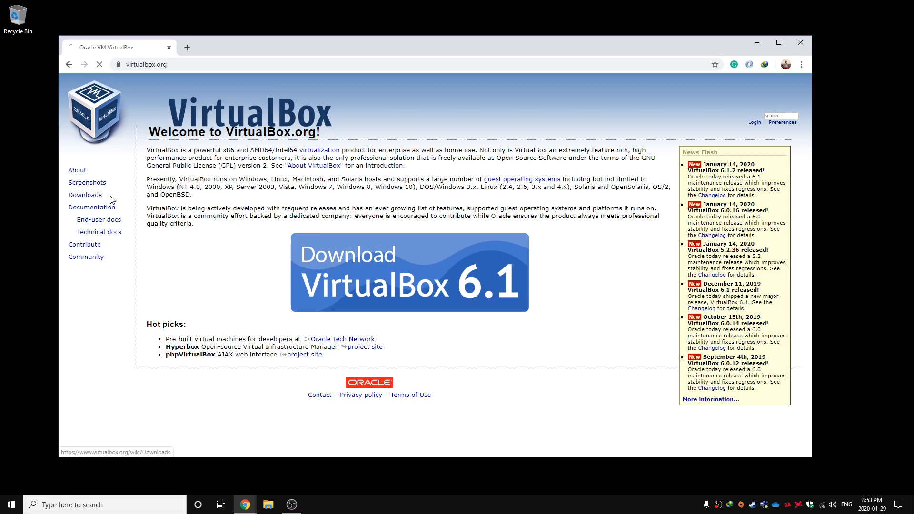
double_click(94, 197)
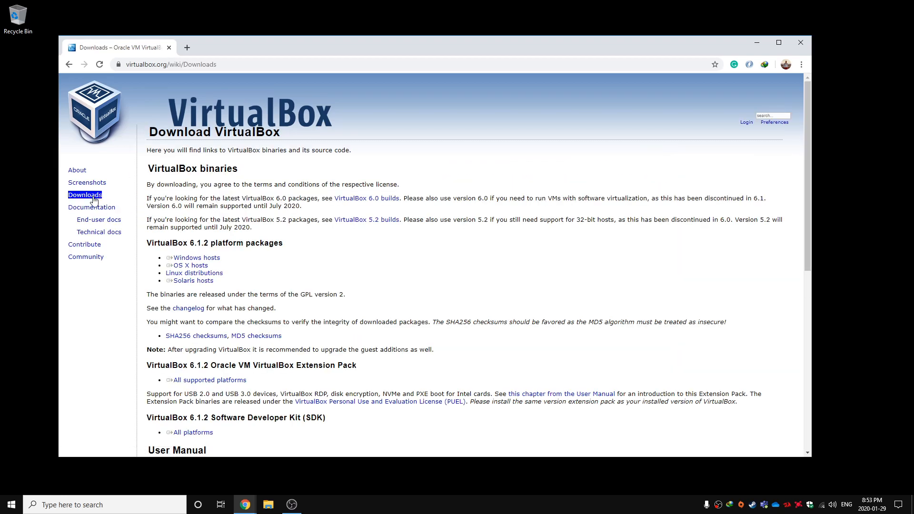
triple_click(217, 259)
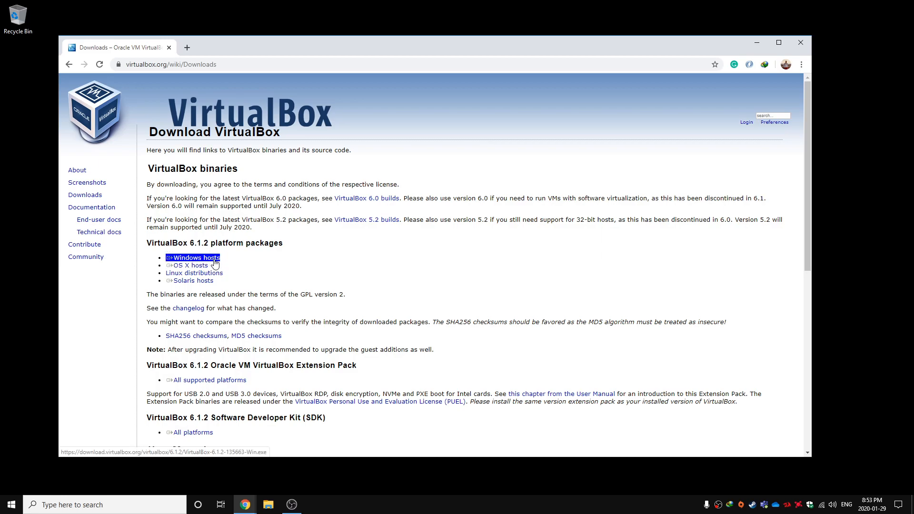
click(215, 259)
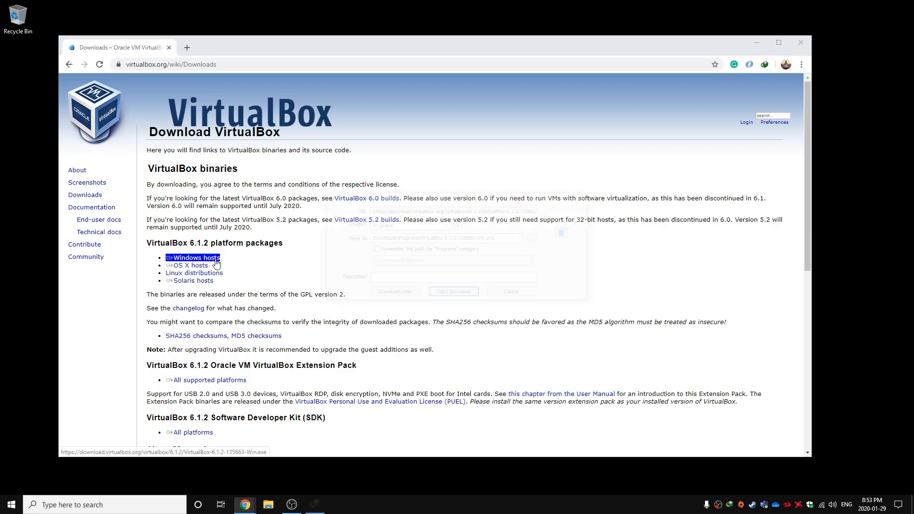
click(436, 291)
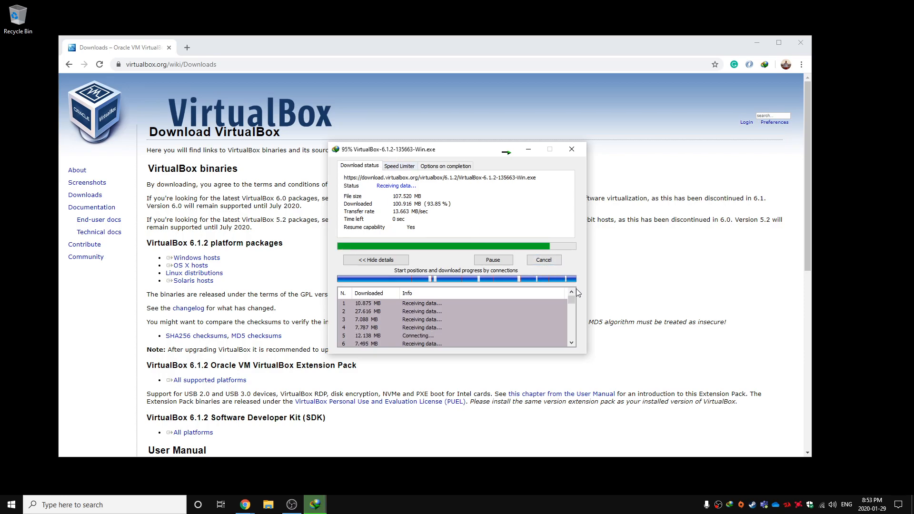
drag(552, 295, 15, 86)
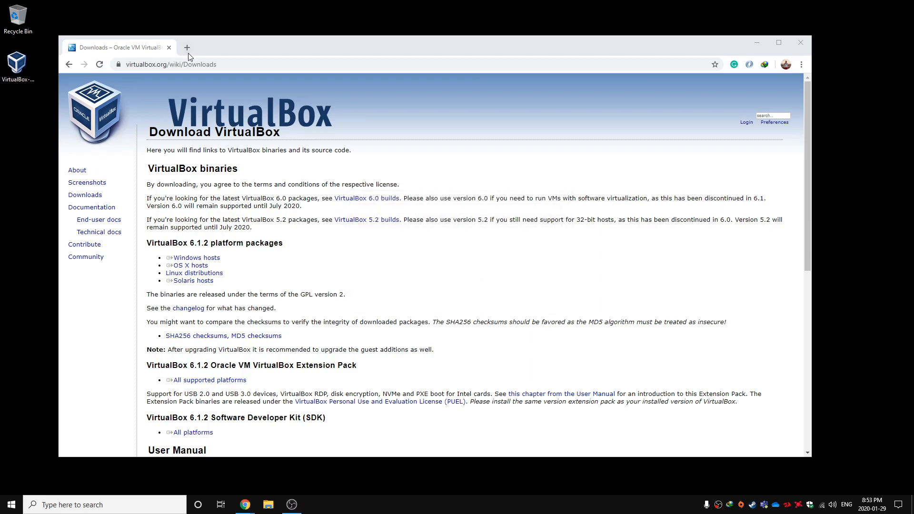
Search the web for "ubuntu" in a new tab and open the official ubuntu.com site
click(187, 48)
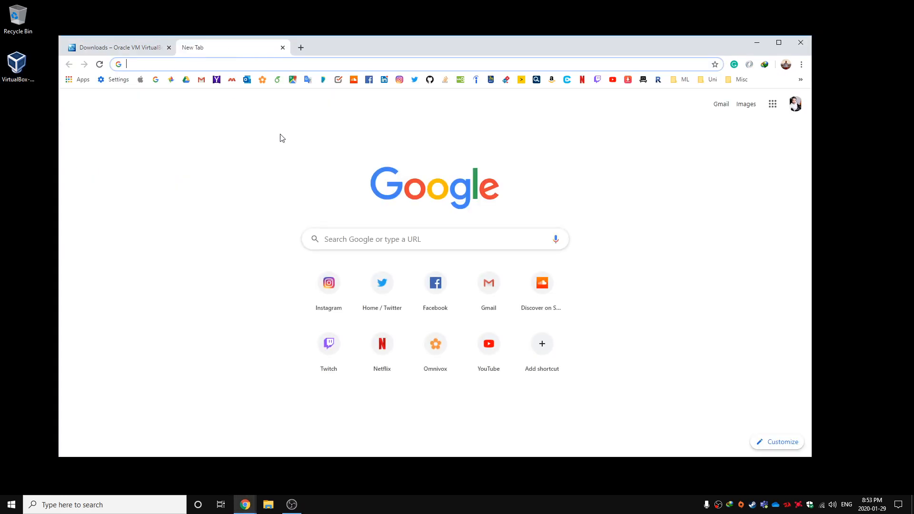
text(ubuntu)
key(Return)
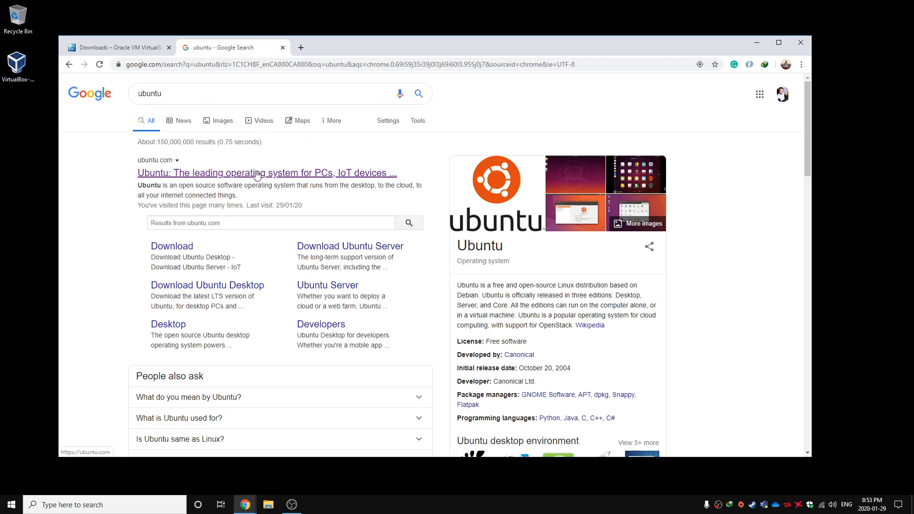
click(255, 177)
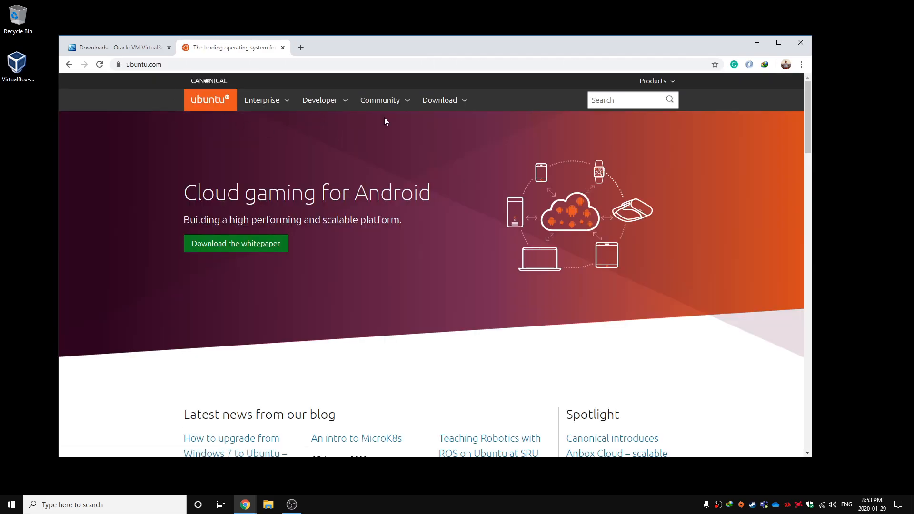
Start downloading the Ubuntu Desktop 18.04.3 amd64 ISO, then clear the download and browser windows from view
click(435, 102)
click(231, 200)
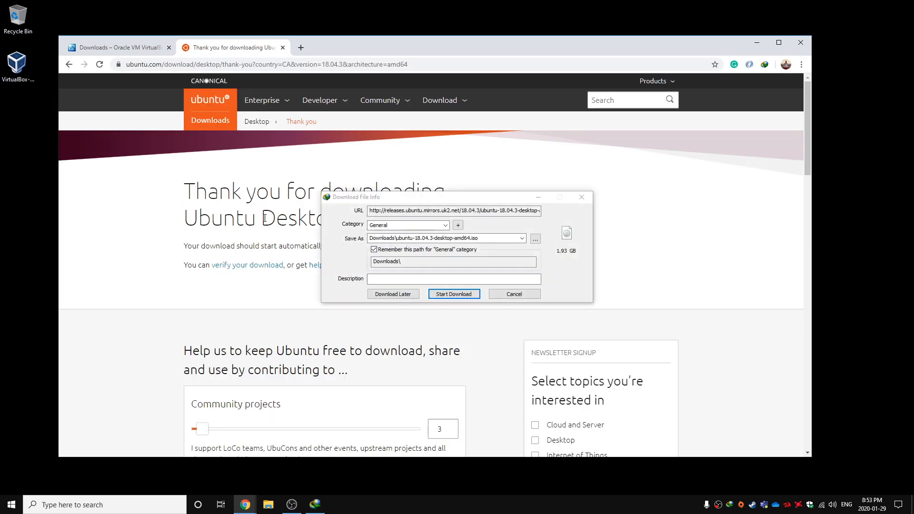
click(461, 296)
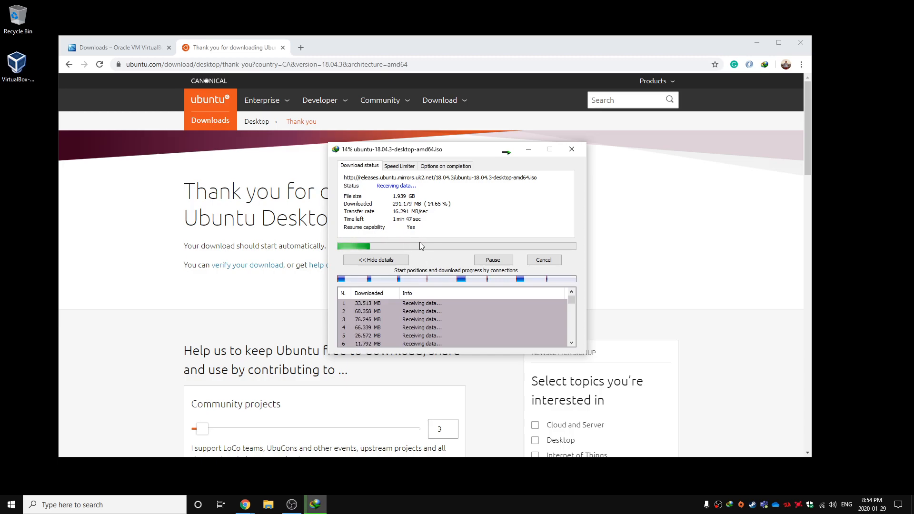
click(528, 149)
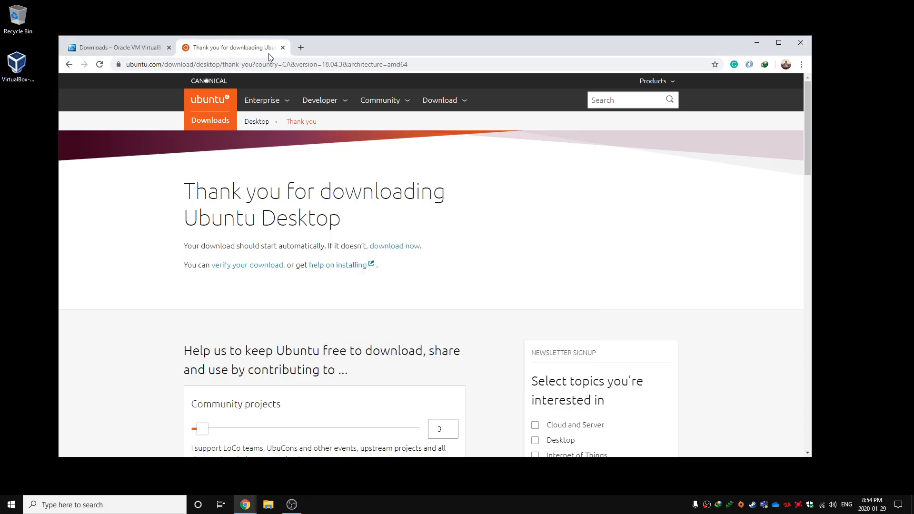
click(792, 43)
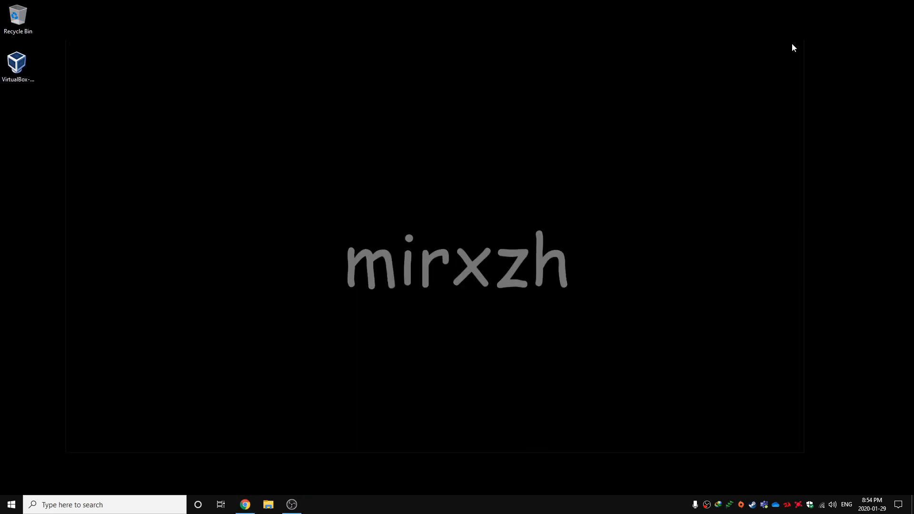
Install Oracle VM VirtualBox 6.1.2 from the desktop installer with the default features and shortcuts, and launch it on completion
right_click(11, 66)
click(28, 75)
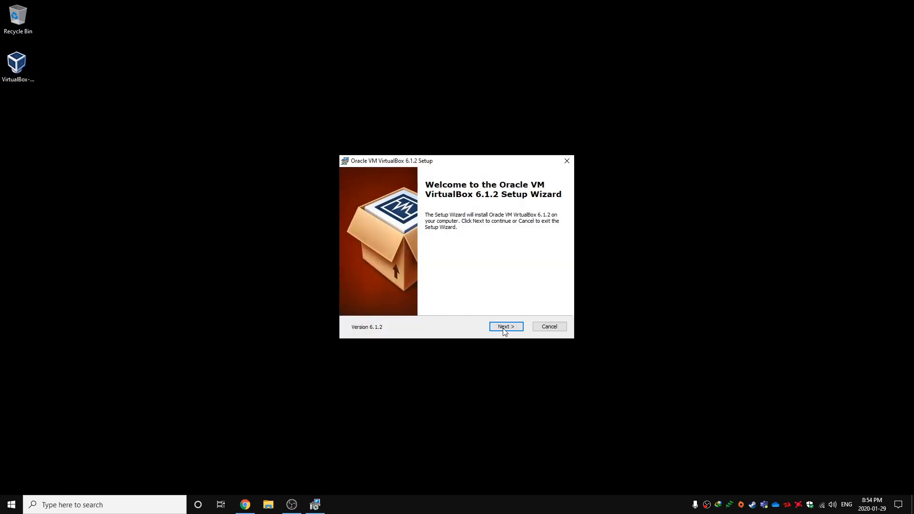
click(504, 327)
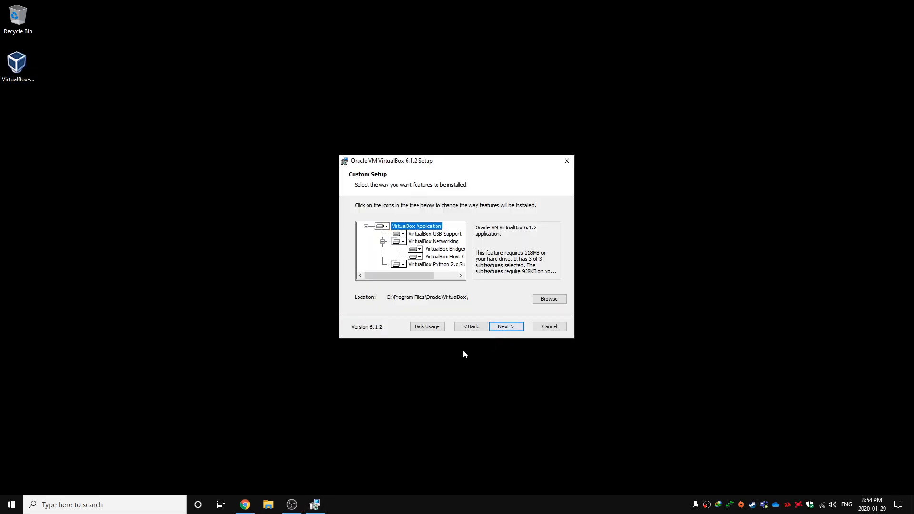
click(500, 330)
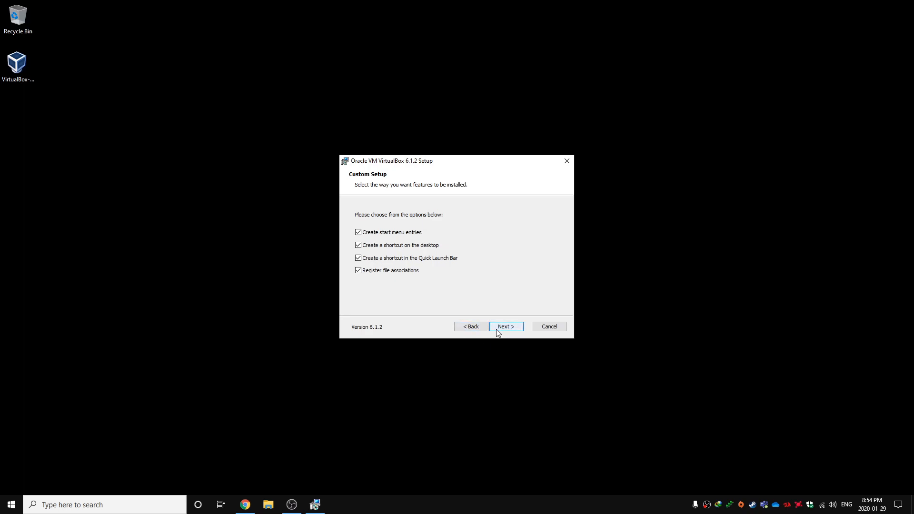
click(496, 329)
click(495, 328)
click(501, 328)
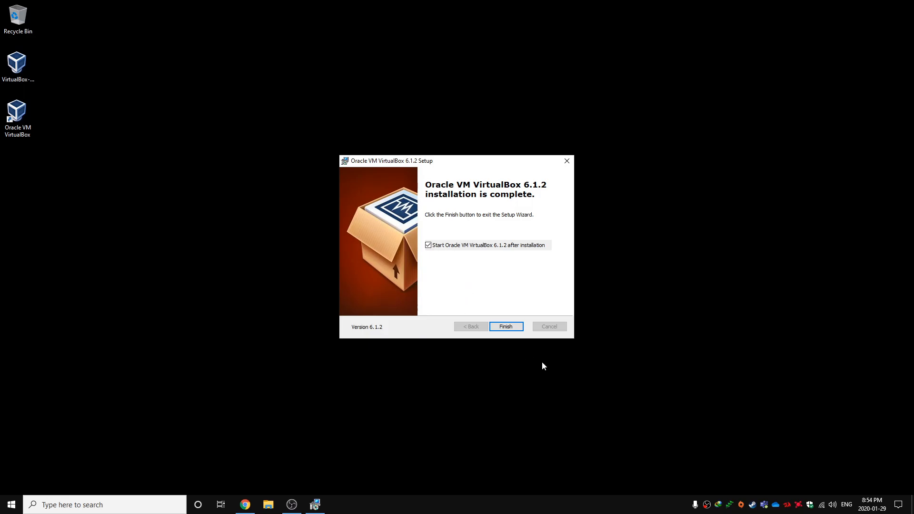
click(505, 327)
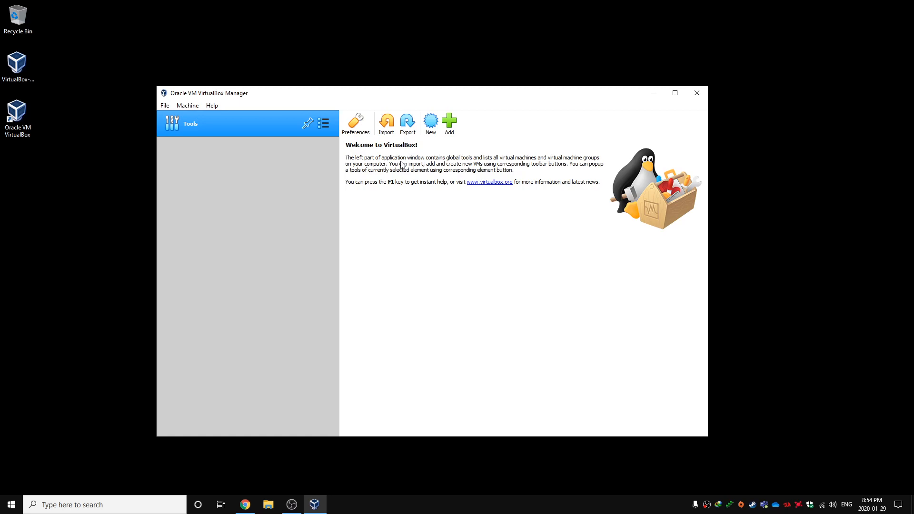
Start creating a new virtual machine named Ubuntu, with type Linux and version Ubuntu (64-bit)
click(430, 123)
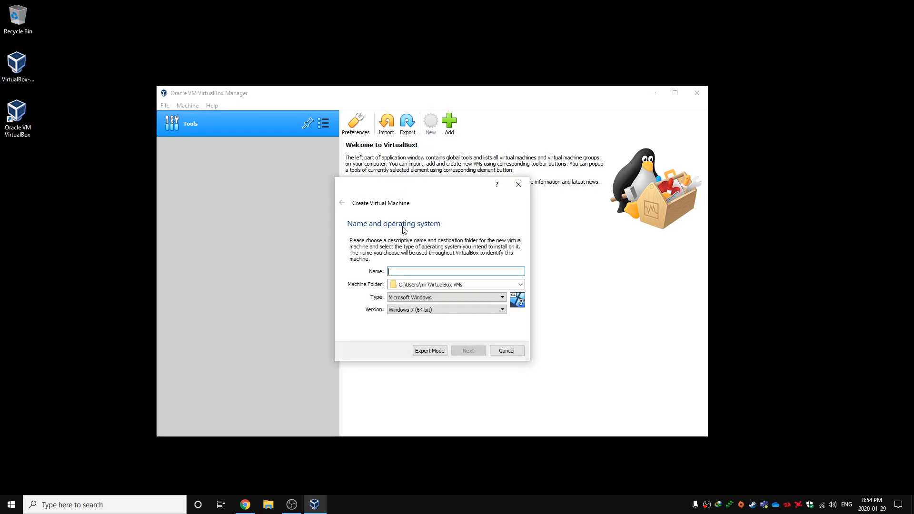
text(Ub)
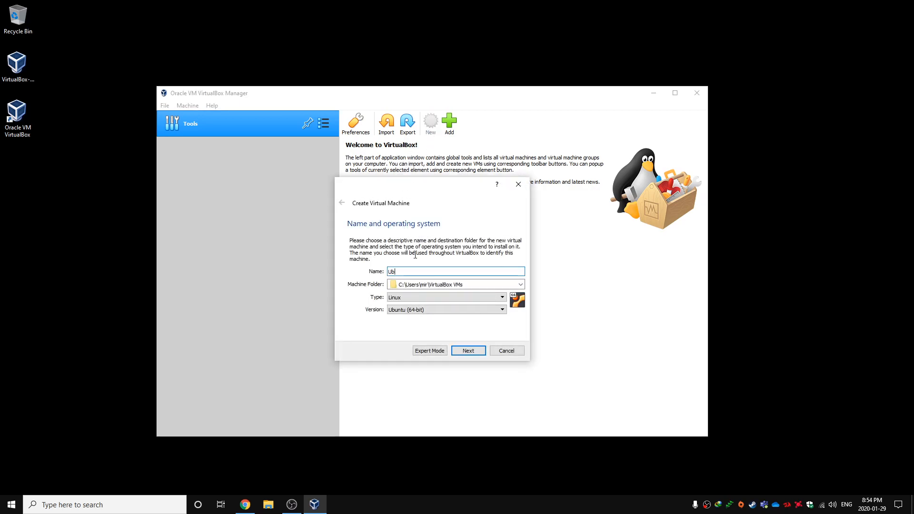
text(untu)
drag(408, 272, 376, 270)
click(401, 298)
click(403, 310)
click(421, 310)
click(371, 300)
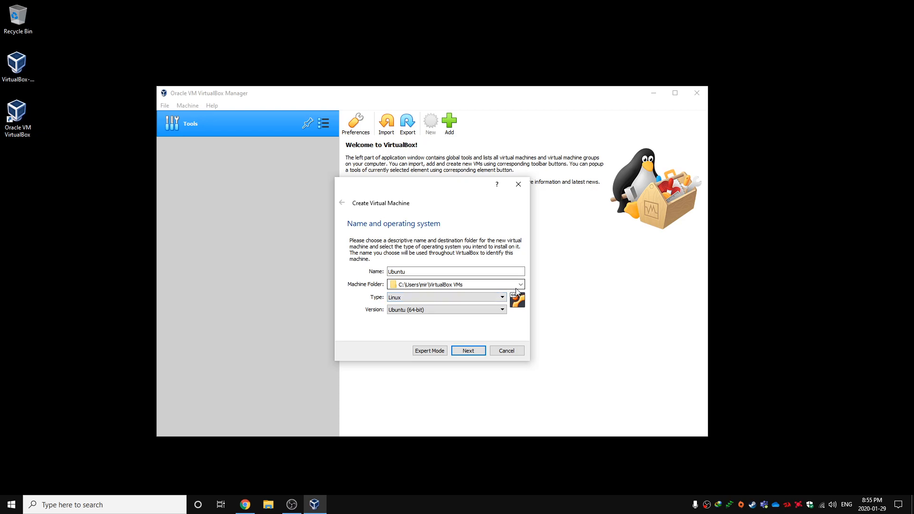
Browse for a different machine folder and open the data (D:) drive
drag(389, 285, 399, 285)
click(395, 284)
click(521, 284)
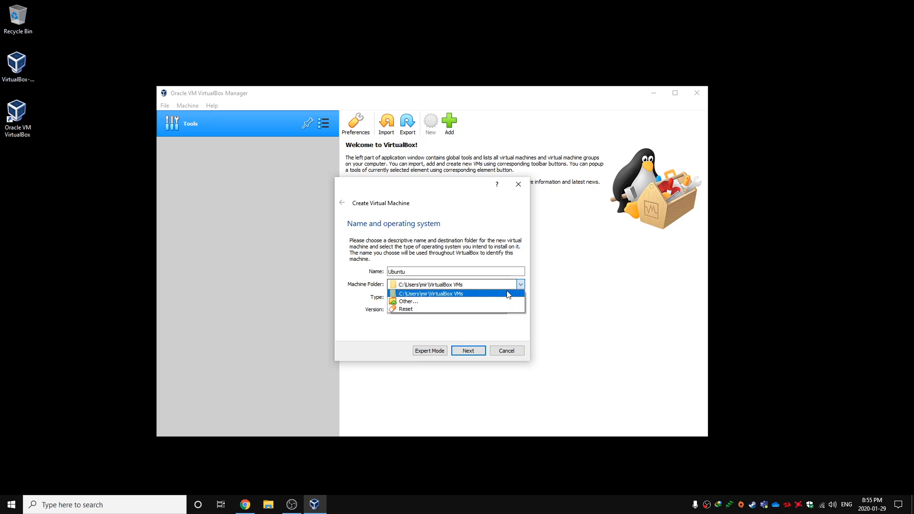
click(498, 304)
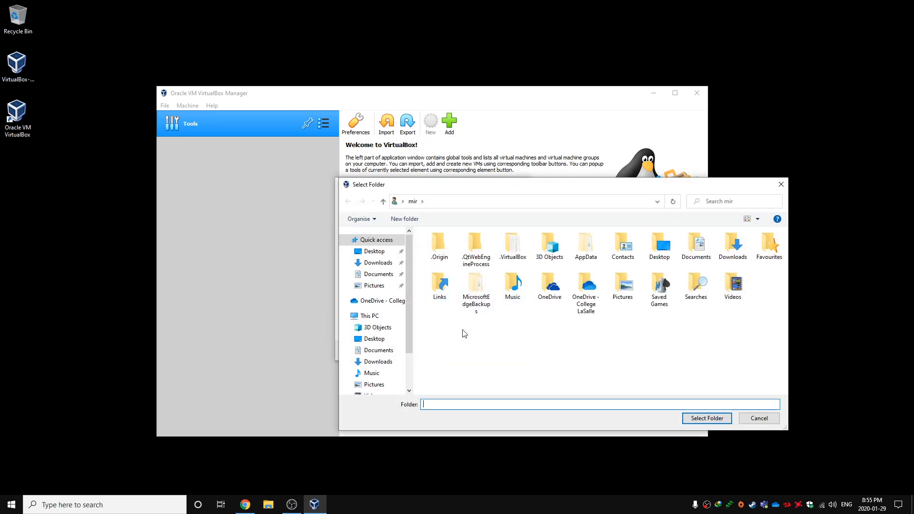
scroll(412, 320, down, 2)
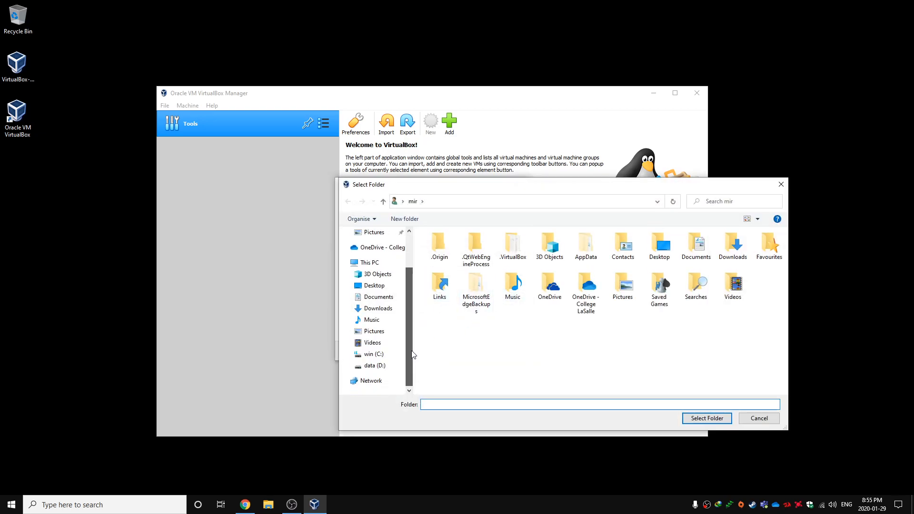
click(376, 365)
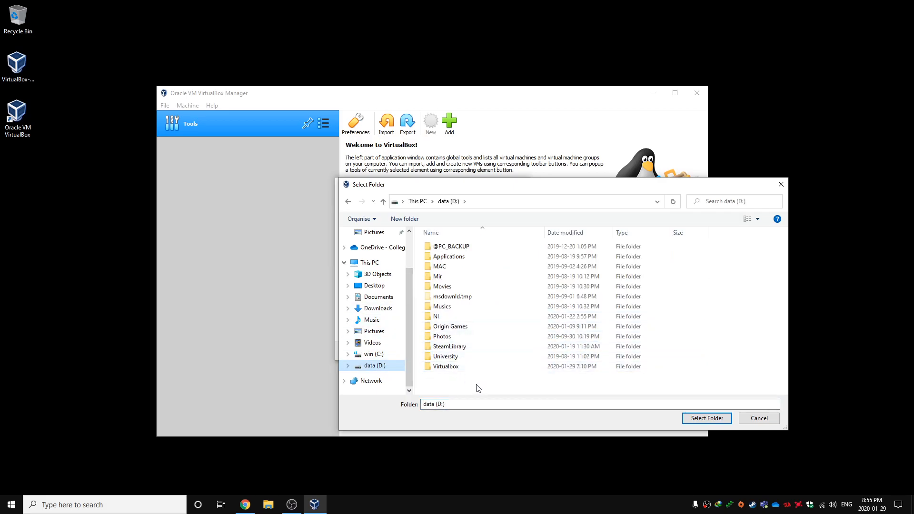
Delete the existing Virtualbox folder from the data (D:) drive
right_click(445, 367)
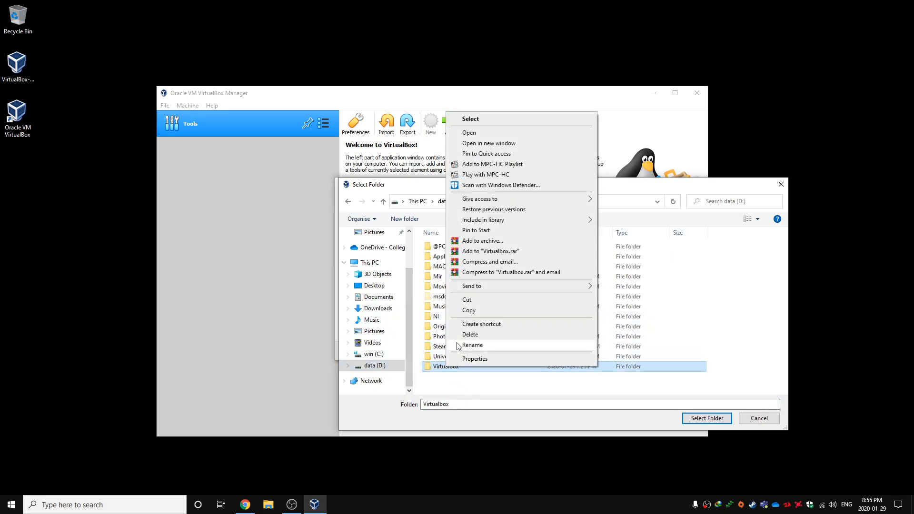
click(446, 369)
right_click(450, 369)
click(489, 379)
right_click(480, 369)
click(453, 367)
right_click(453, 367)
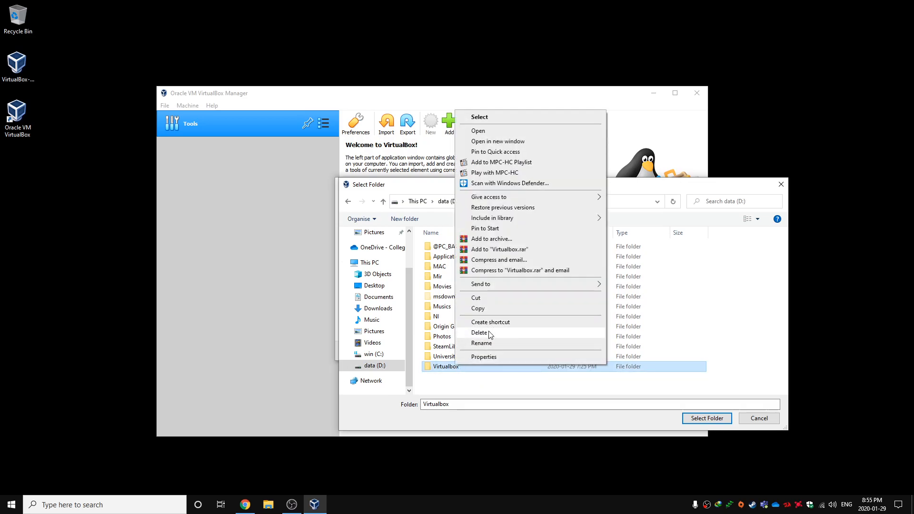
click(481, 332)
Create a new folder named Virtualbox on the D: drive, choose it as the machine folder, and continue to the memory settings
click(404, 218)
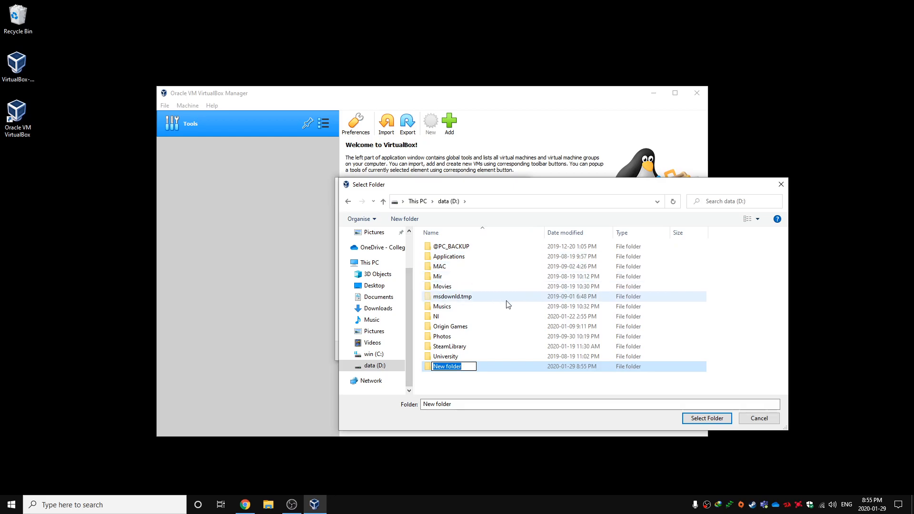
text(Virtualbox)
key(Return)
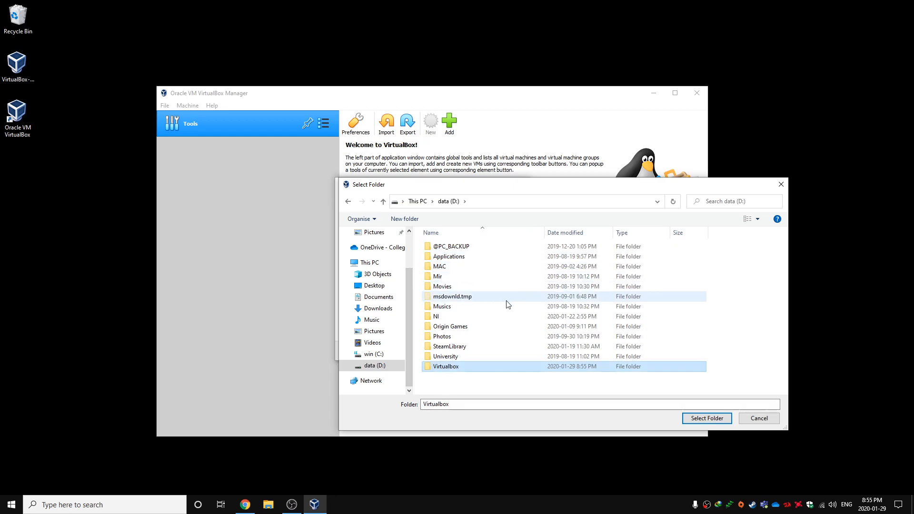
double_click(458, 367)
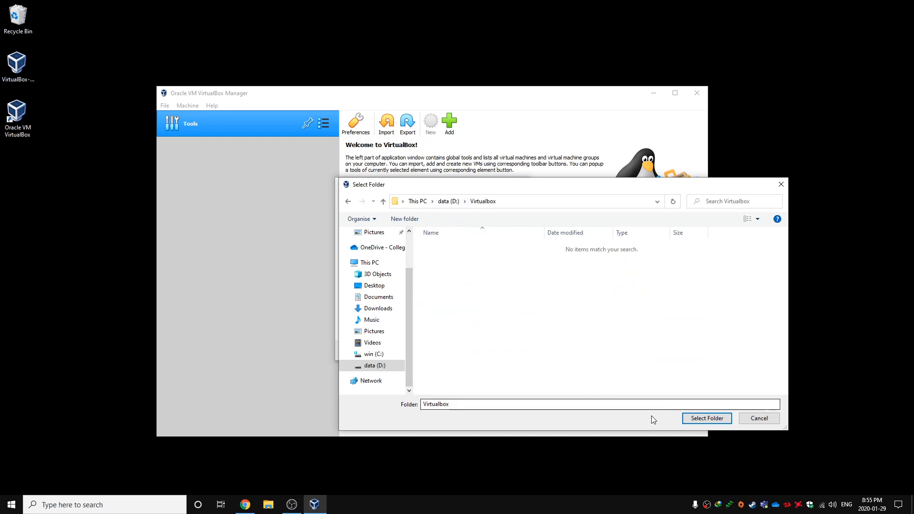
click(693, 419)
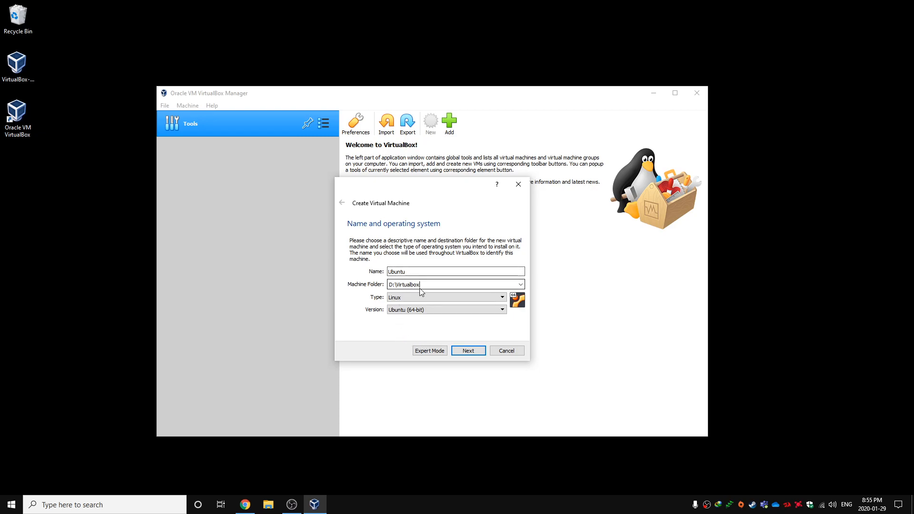
click(468, 352)
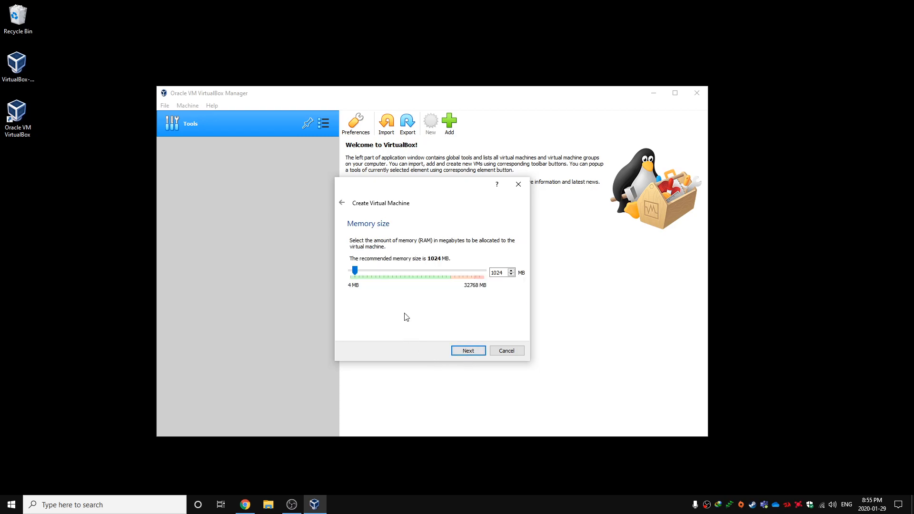
Set the virtual machine's memory size to 6144 MB
click(391, 276)
click(398, 274)
click(403, 274)
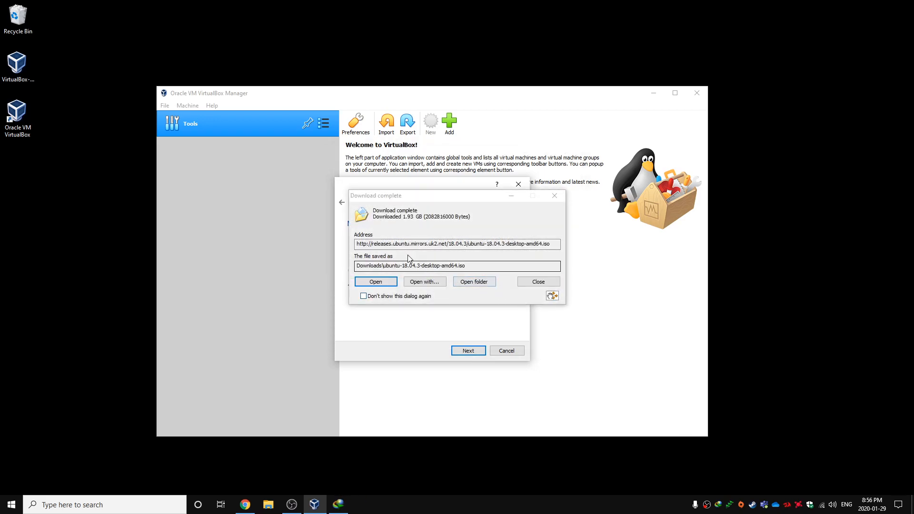
Move the downloaded ubuntu-18.04.3-desktop-amd64.iso to the desktop and close the download notice
drag(552, 296, 39, 200)
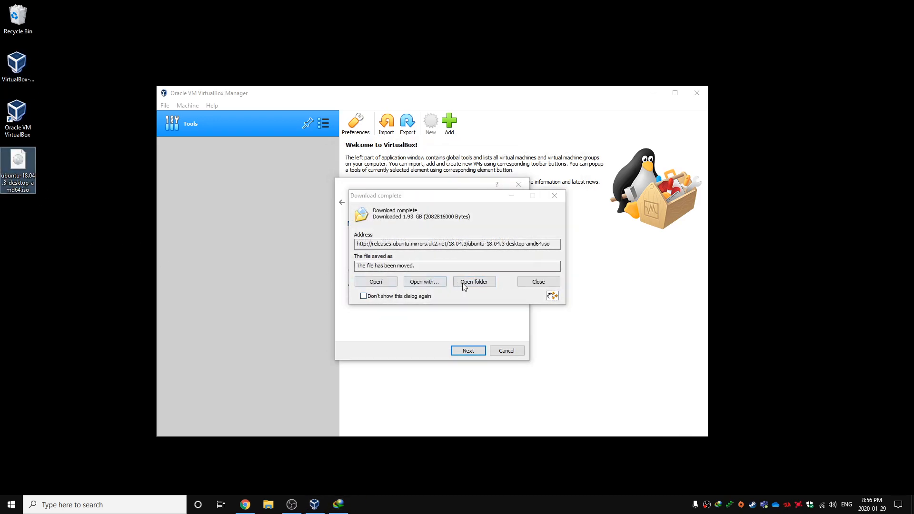
click(527, 284)
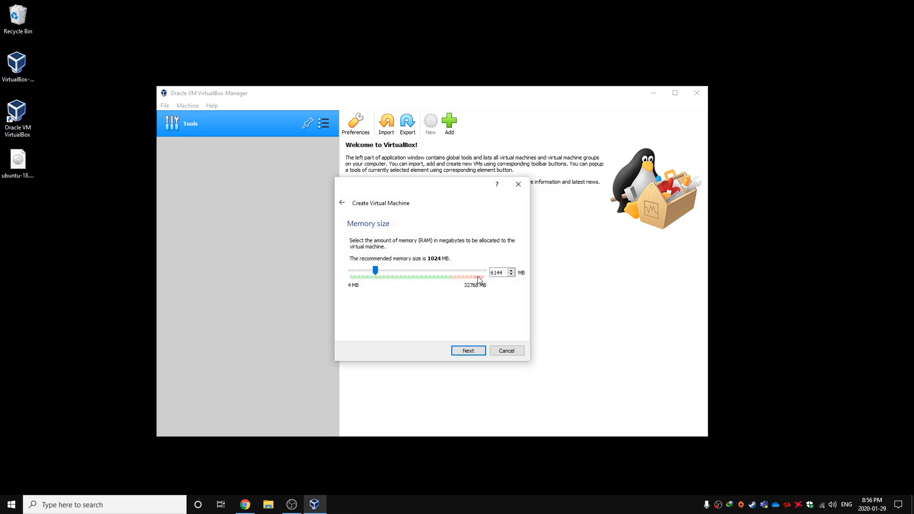
Set the virtual machine's memory size to 4096 MB and continue to the hard disk settings
click(436, 269)
click(436, 268)
click(436, 268)
drag(387, 270, 431, 282)
drag(432, 281, 367, 281)
drag(367, 272, 360, 276)
click(419, 273)
click(419, 273)
click(457, 352)
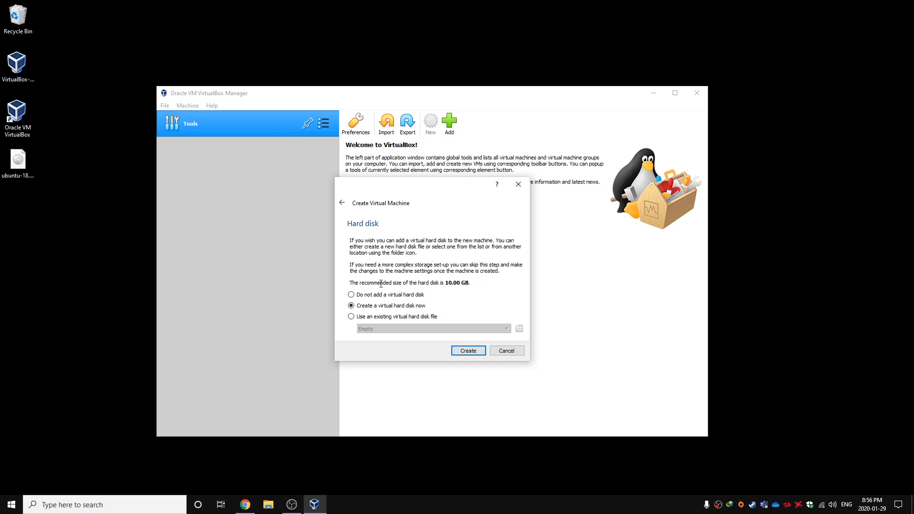
Choose to create a virtual hard disk now, as a VDI (VirtualBox Disk Image) with dynamically allocated storage
click(457, 353)
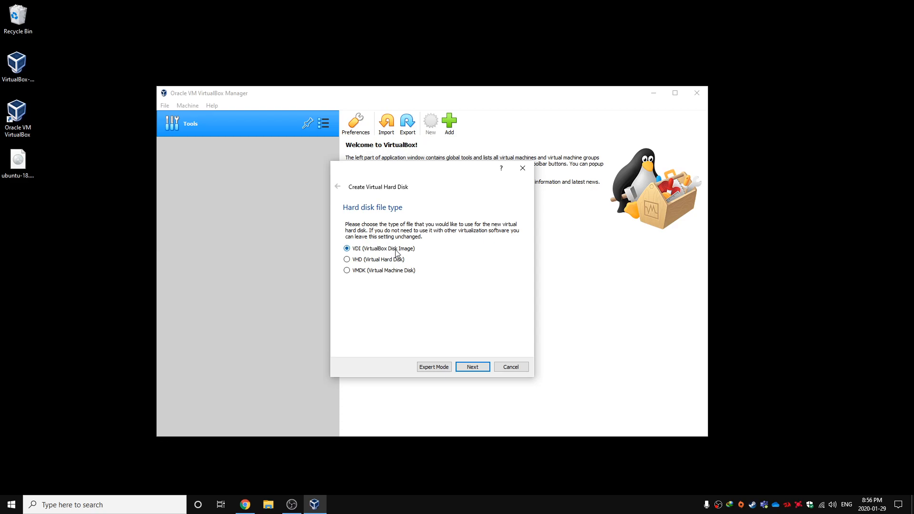
click(473, 367)
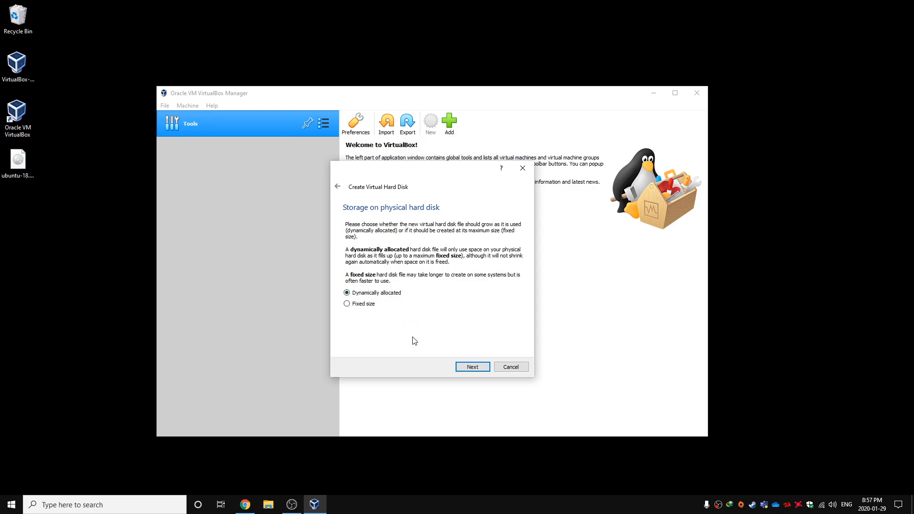
click(461, 369)
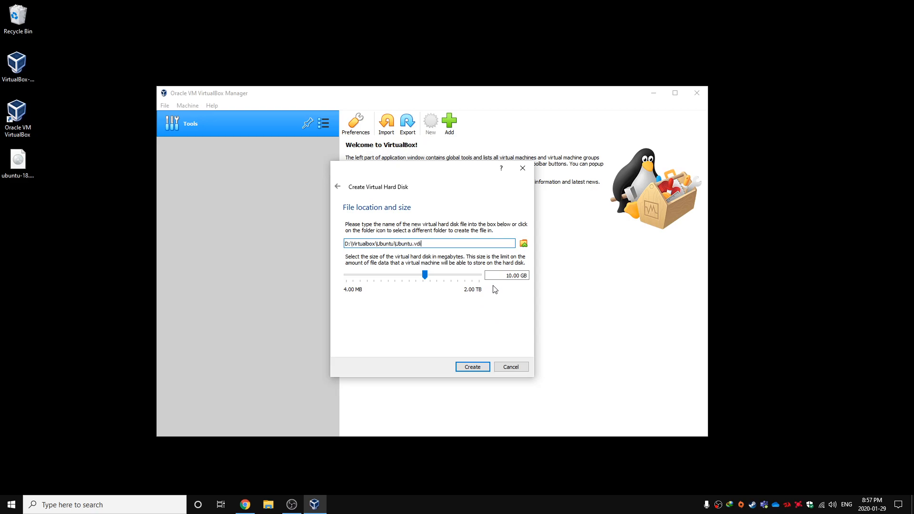
Set the virtual hard disk size to 20.00 GB and create the disk
click(452, 277)
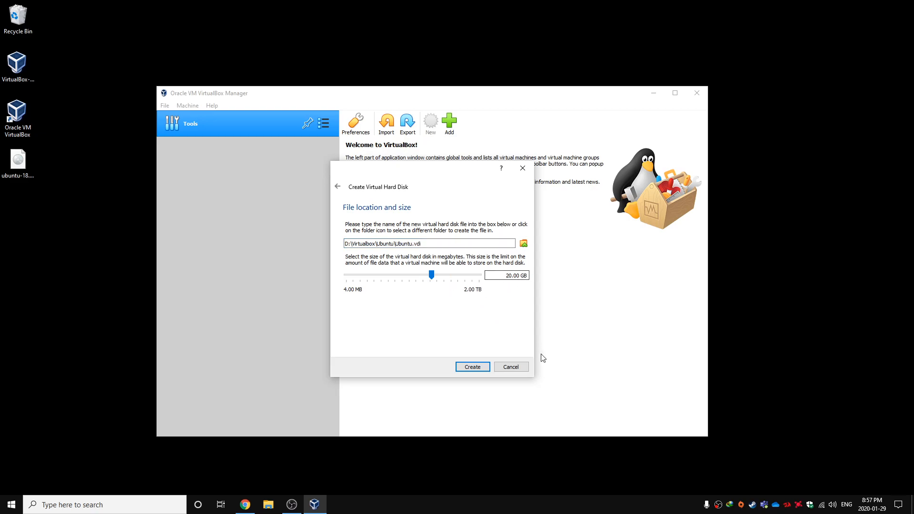
key(Tab)
text(20)
mouse_move(431, 275)
mouse_down()
mouse_move(360, 278)
mouse_move(430, 281)
mouse_up()
double_click(498, 276)
text(20)
click(406, 275)
click(433, 277)
click(476, 369)
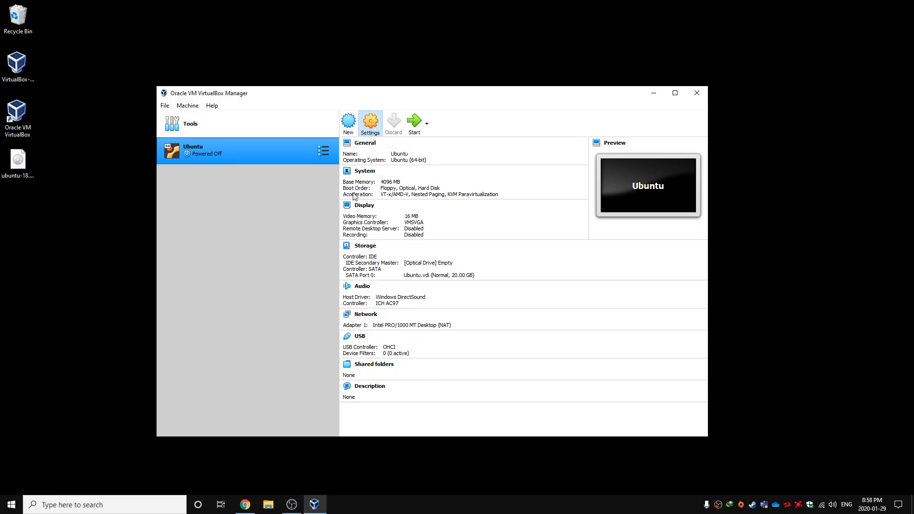
Change the Shared Clipboard and Drag'n'Drop modes in the Ubuntu machine's advanced general settings
click(379, 183)
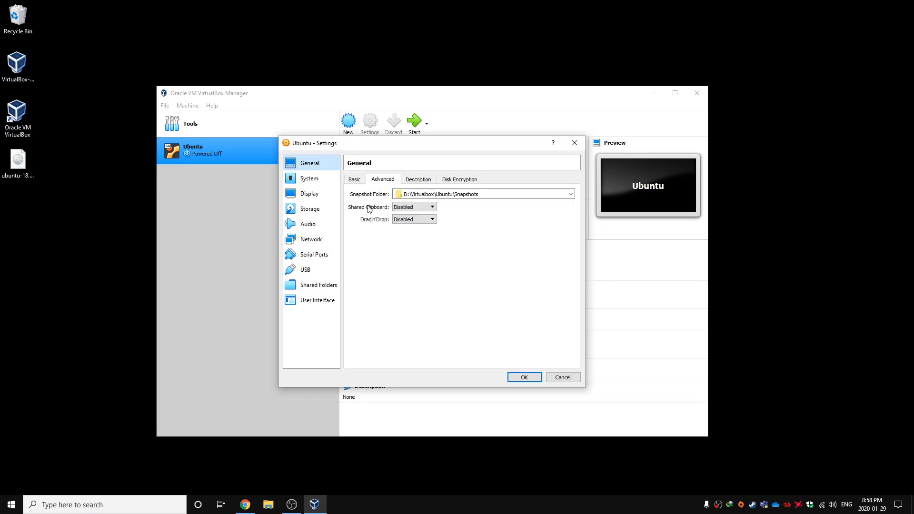
click(412, 208)
click(409, 234)
click(412, 219)
click(410, 249)
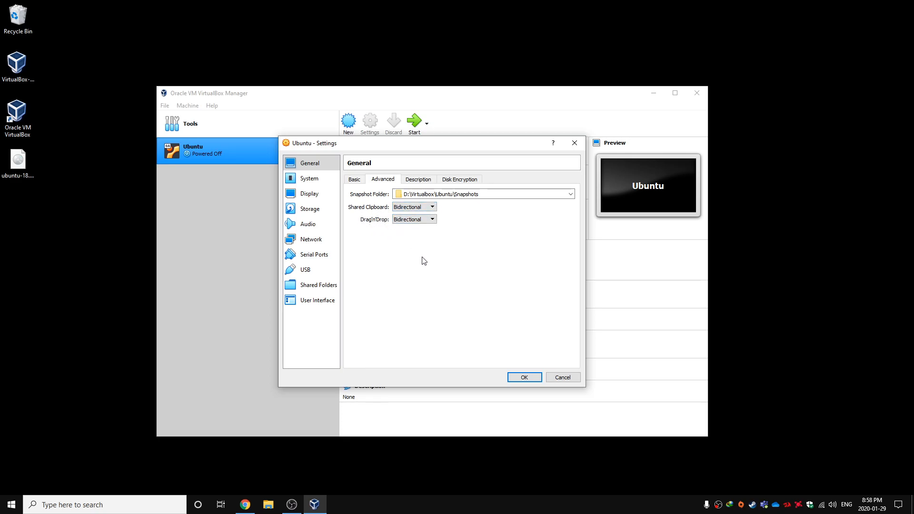
mouse_move(423, 221)
Set the number of processors to 2 in the Ubuntu machine's system settings
click(320, 181)
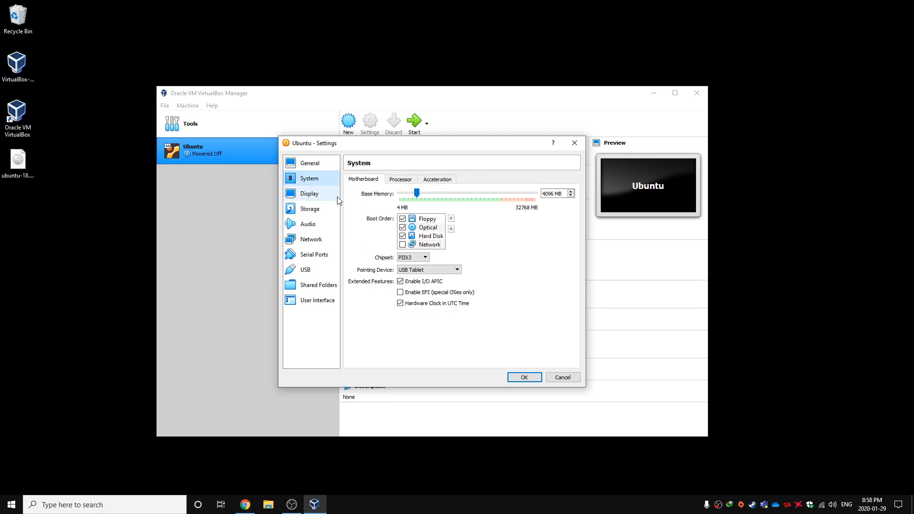
click(406, 180)
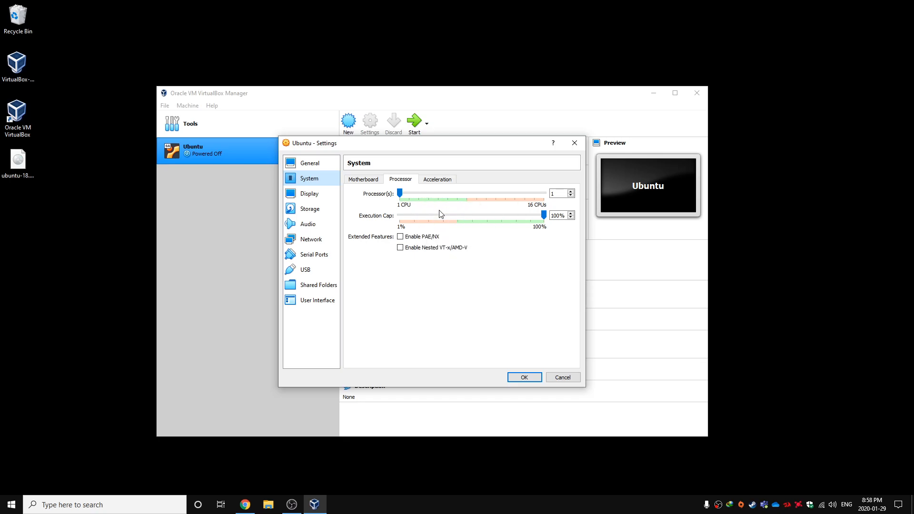
click(420, 197)
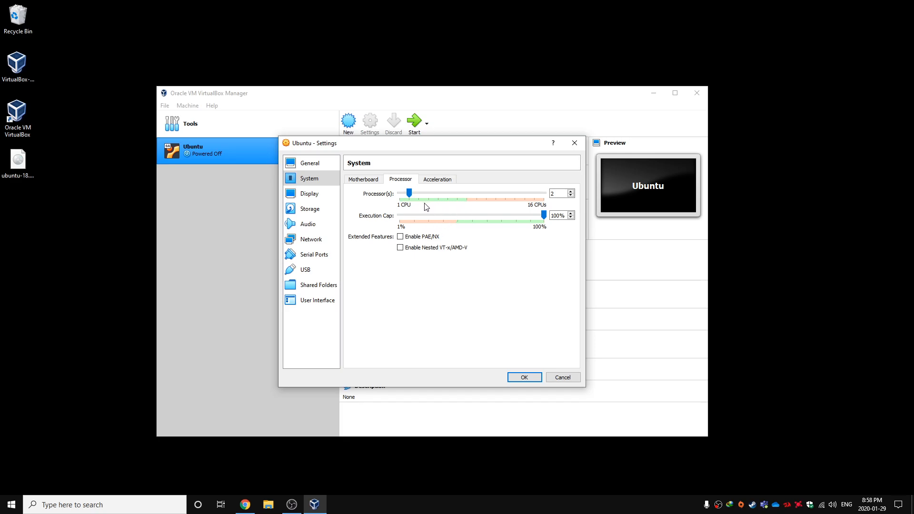
Look over the display settings and select the empty optical drive under the IDE controller in the storage settings
click(327, 200)
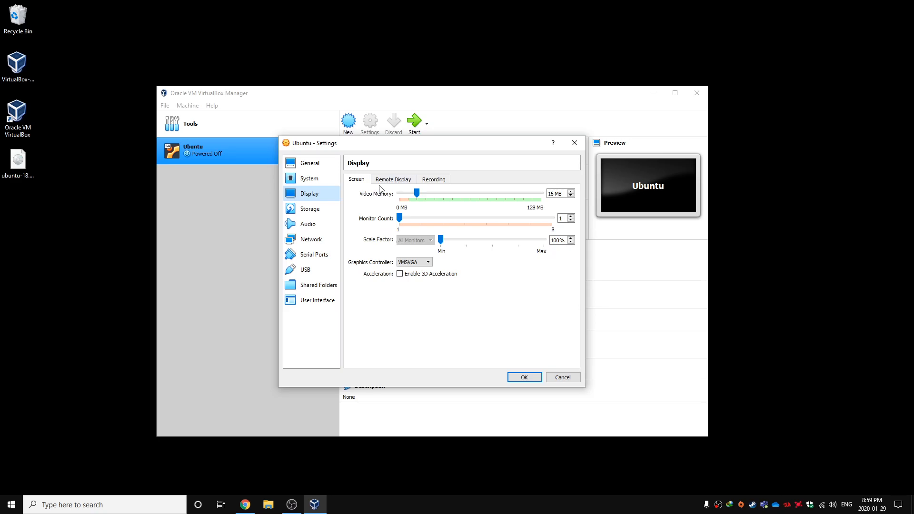
click(332, 212)
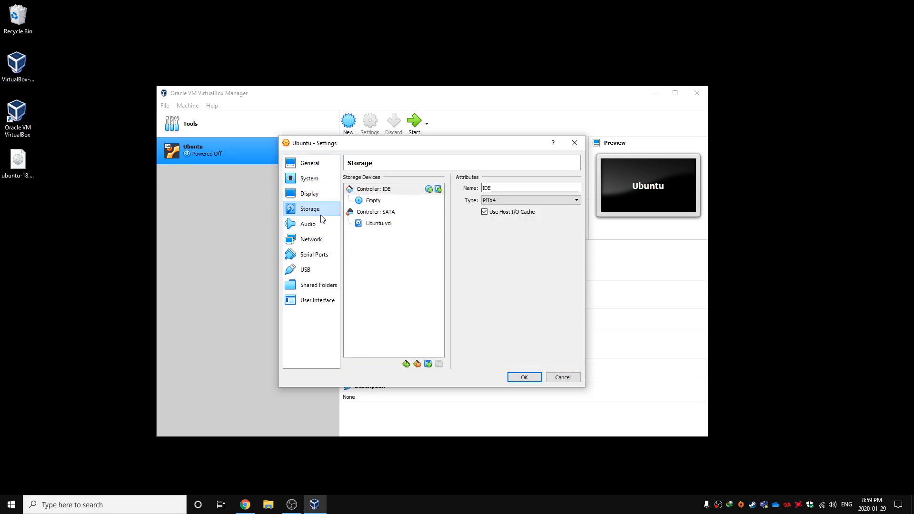
click(369, 201)
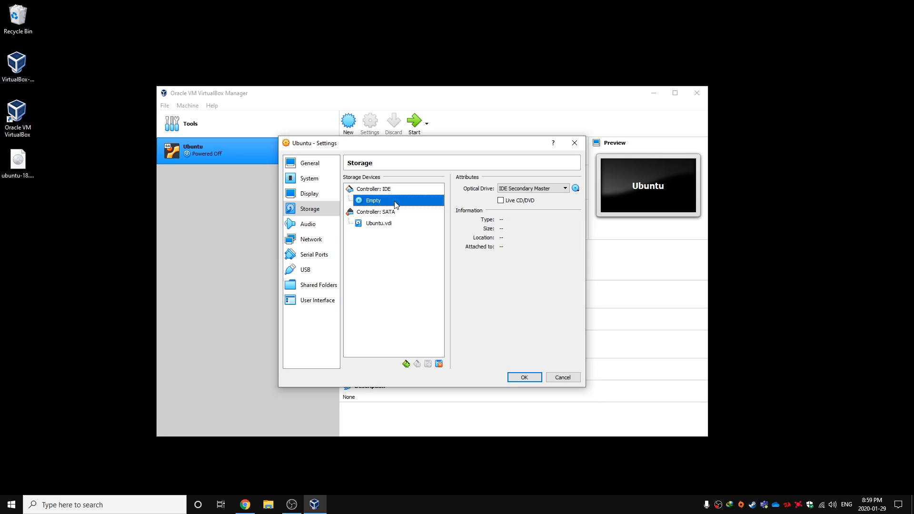
click(576, 189)
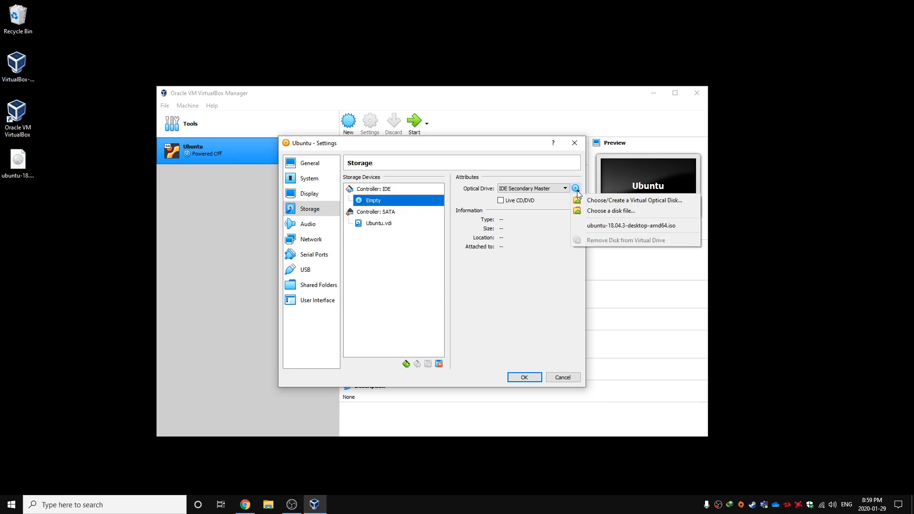
click(602, 213)
click(418, 220)
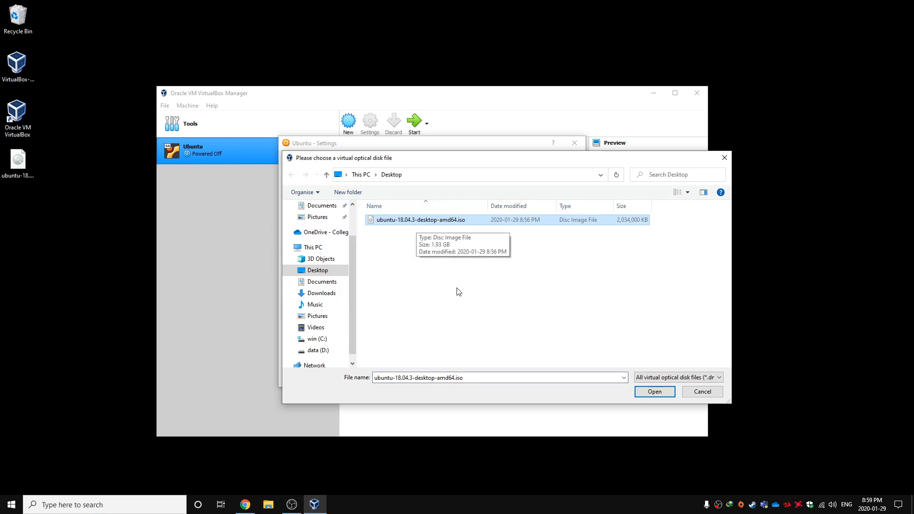
click(696, 397)
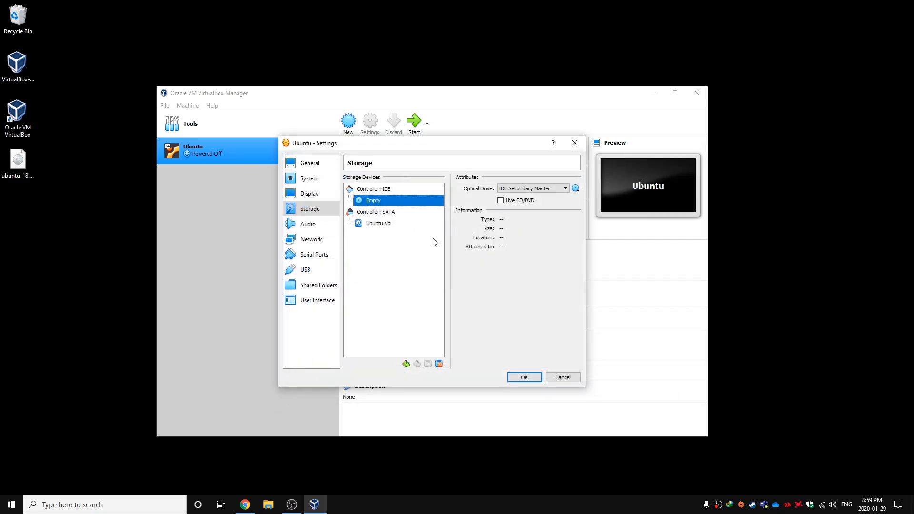
Attach the disk file ubuntu-18.04.3-desktop-amd64.iso from the desktop to the IDE Secondary Master optical drive
click(575, 189)
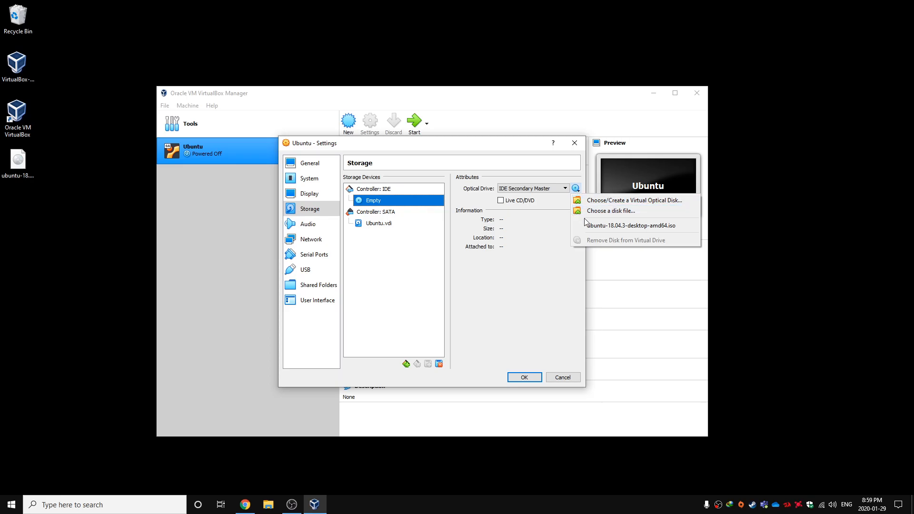
click(601, 212)
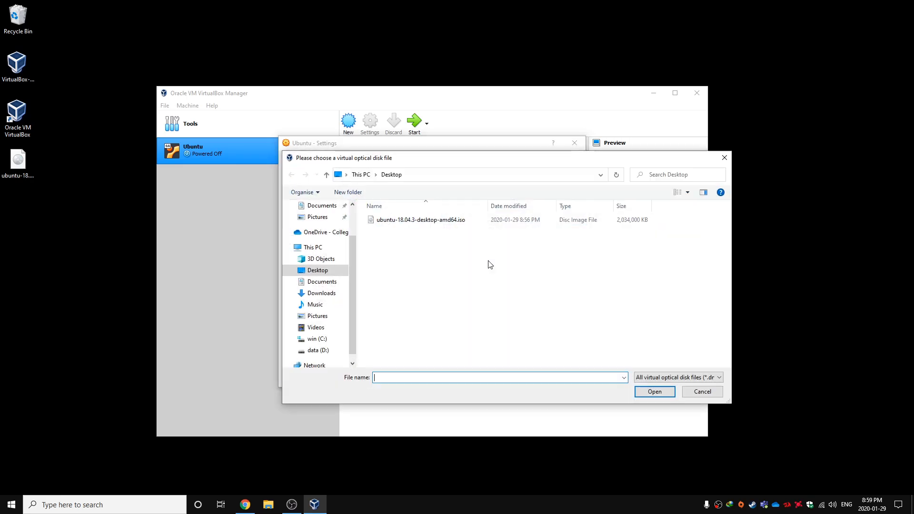
click(434, 221)
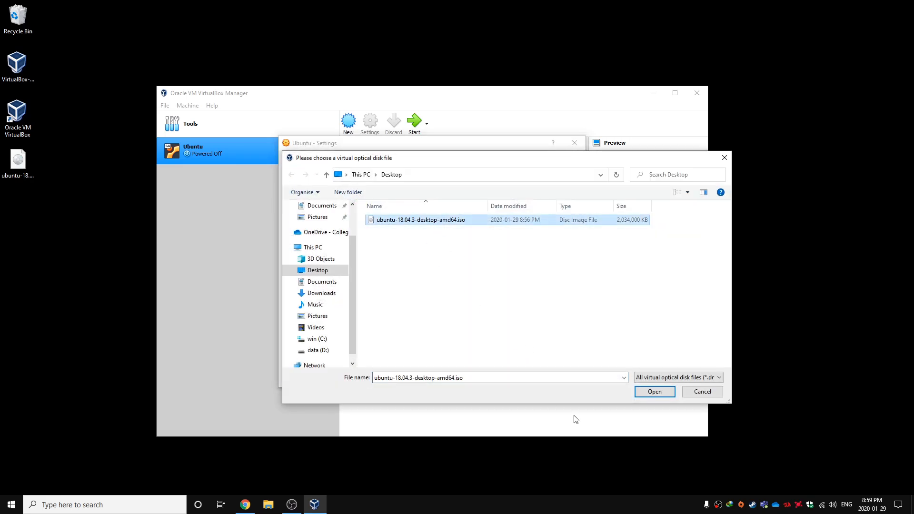
click(642, 391)
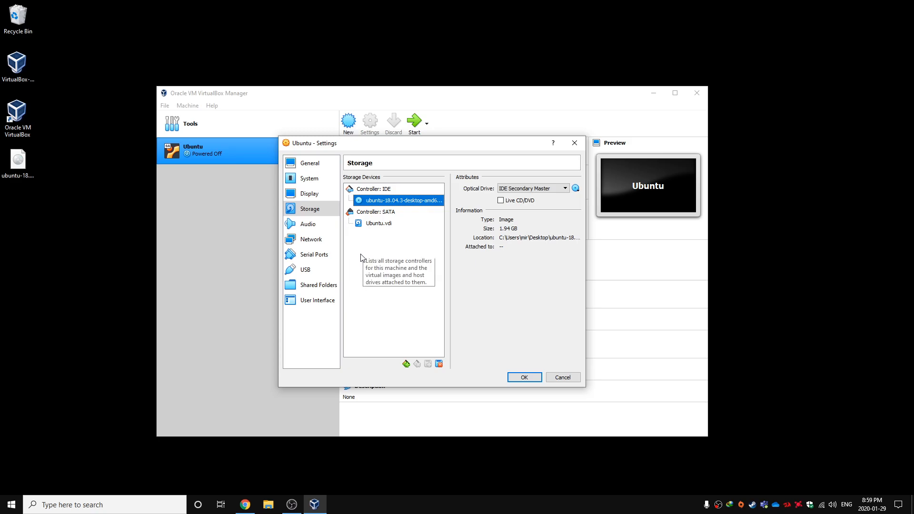
Review the audio, network, serial port, USB, shared folder and user interface settings, and save the machine's configuration
click(311, 224)
click(319, 241)
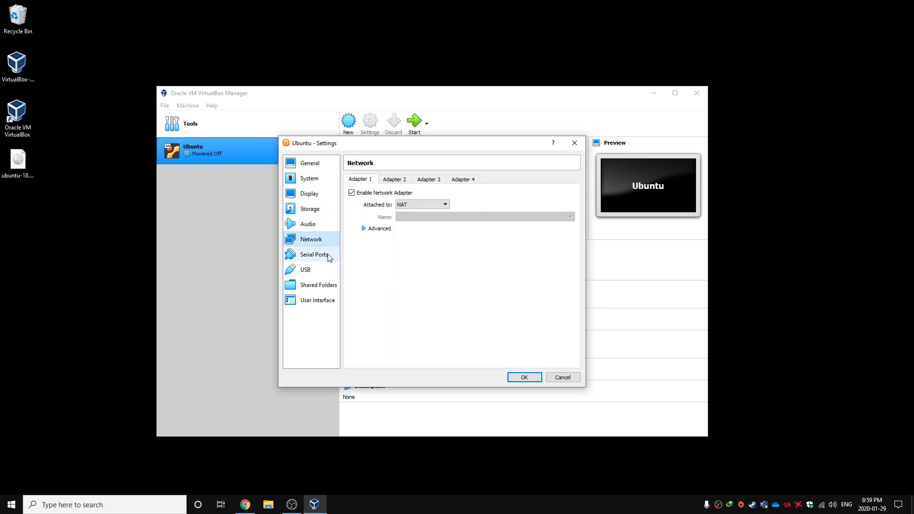
click(315, 256)
click(326, 271)
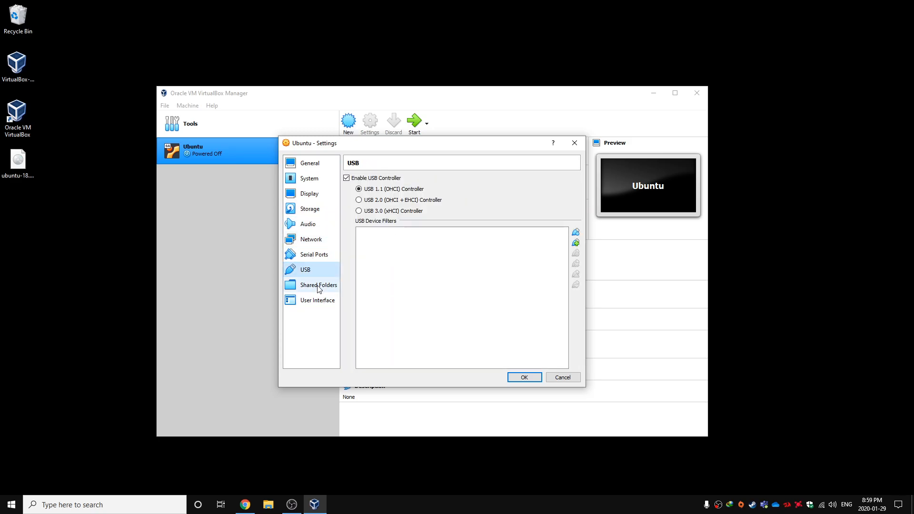
click(318, 286)
click(323, 300)
click(522, 382)
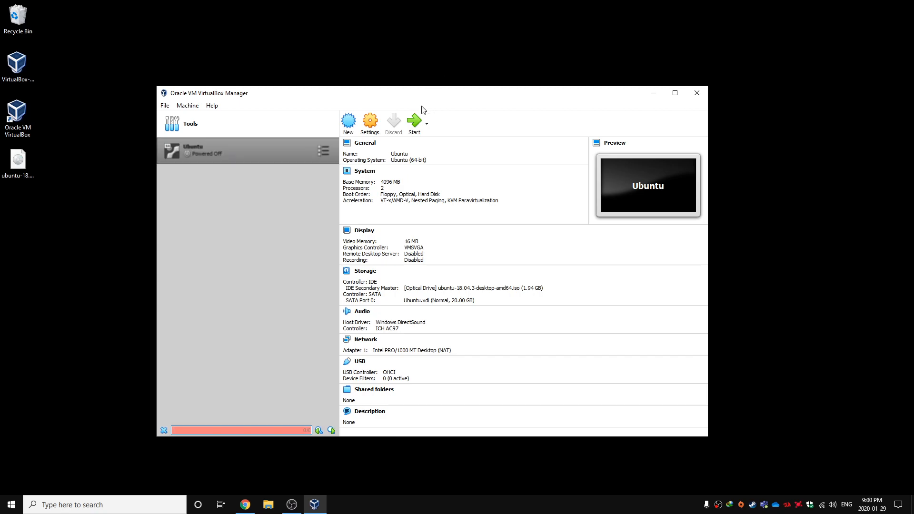
key(Escape)
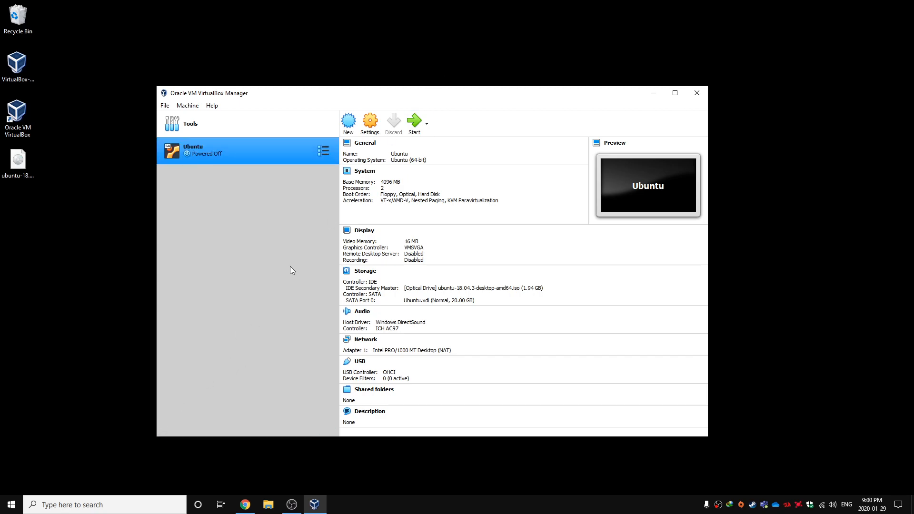
Start the Ubuntu virtual machine with ubuntu-18.04.3-desktop-amd64.iso as the start-up disk
click(415, 130)
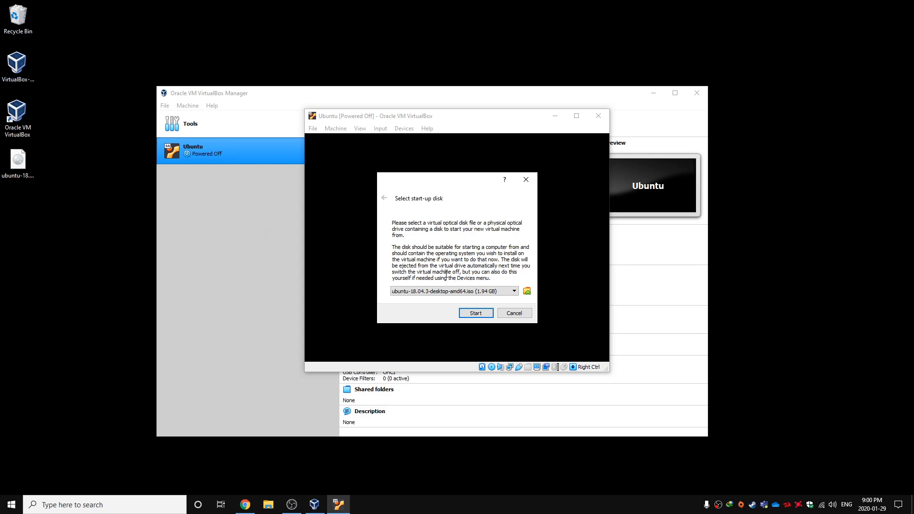
click(451, 292)
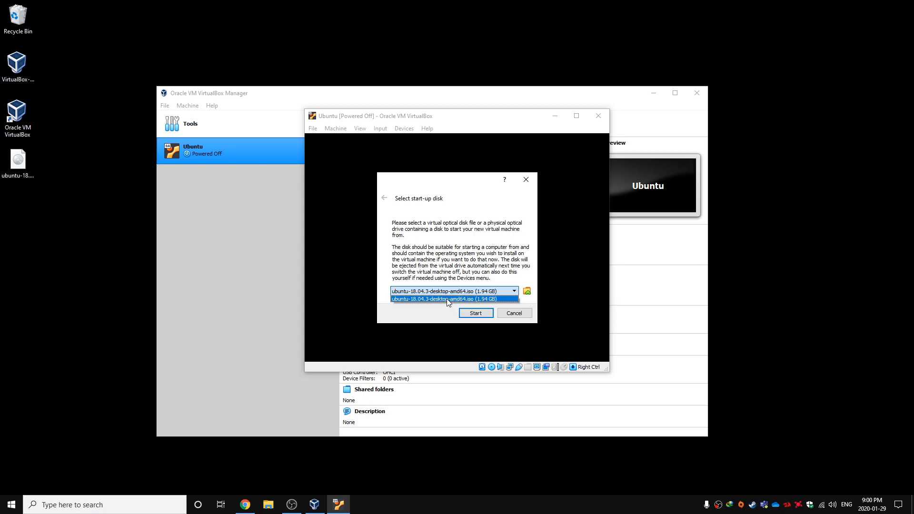
click(409, 298)
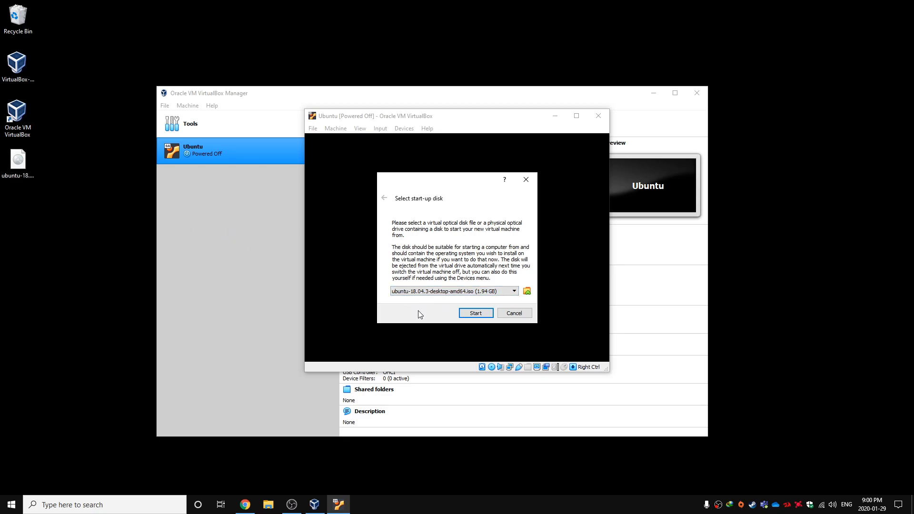
click(445, 292)
click(444, 300)
click(442, 289)
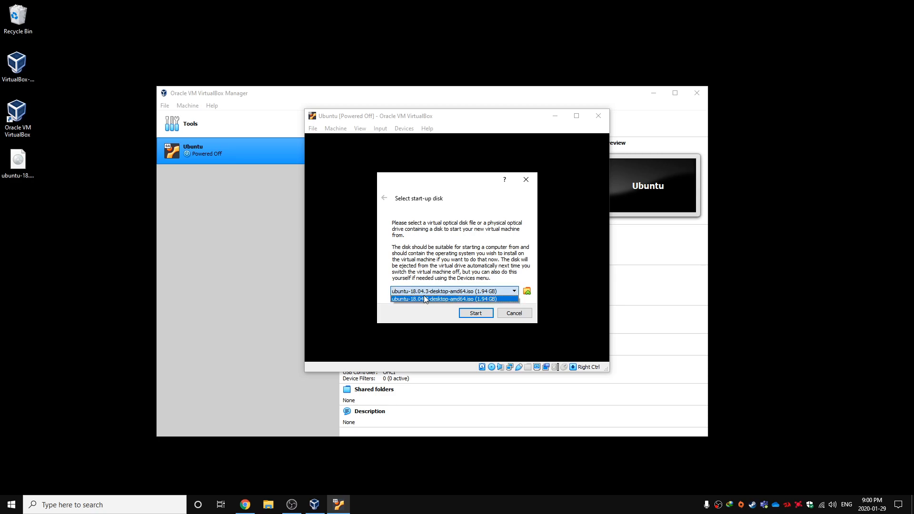
click(425, 299)
click(432, 295)
click(434, 299)
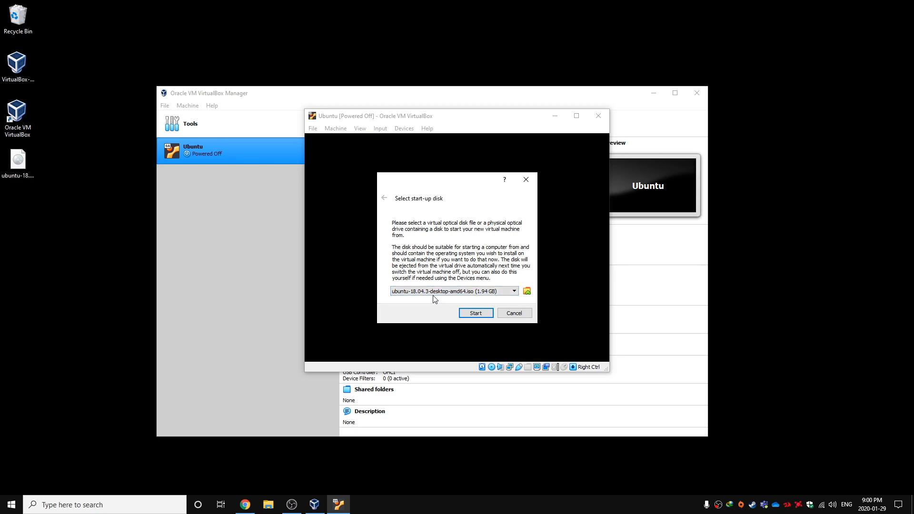
click(472, 313)
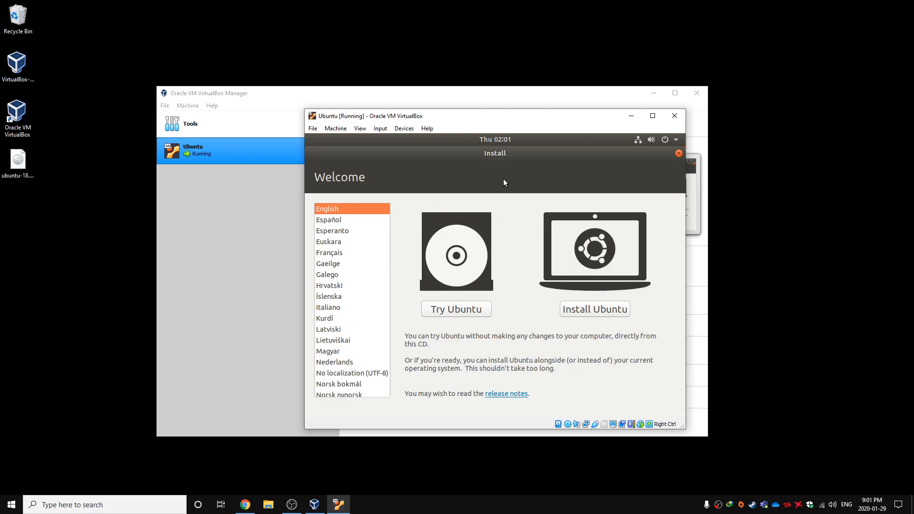
Choose to install Ubuntu in English and accept the English (US) keyboard layout
click(599, 312)
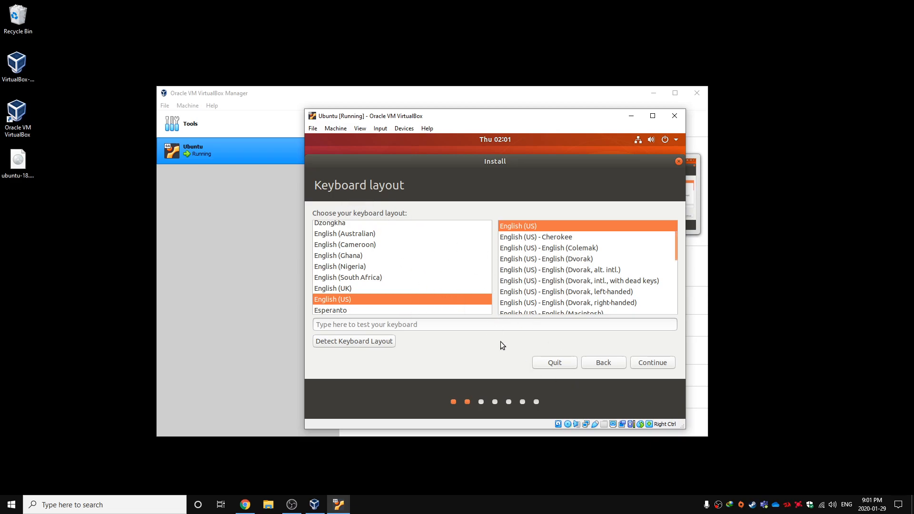
click(639, 364)
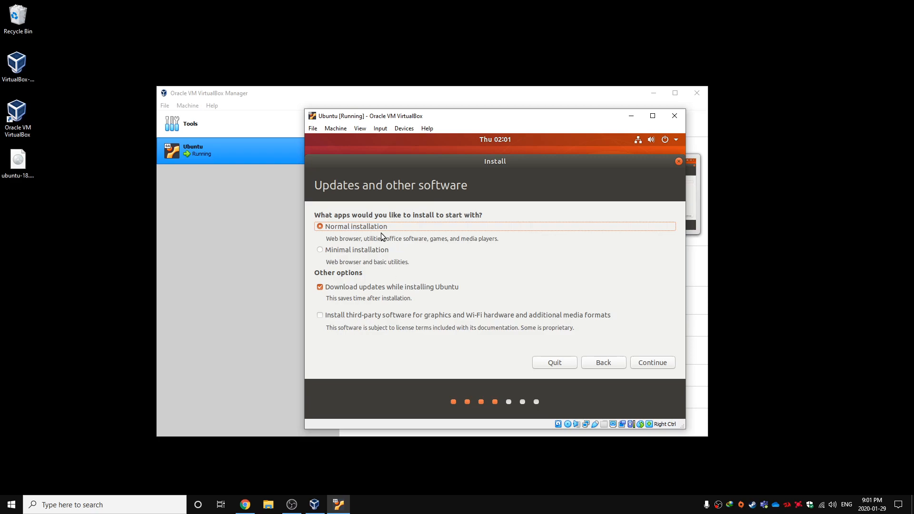
click(364, 289)
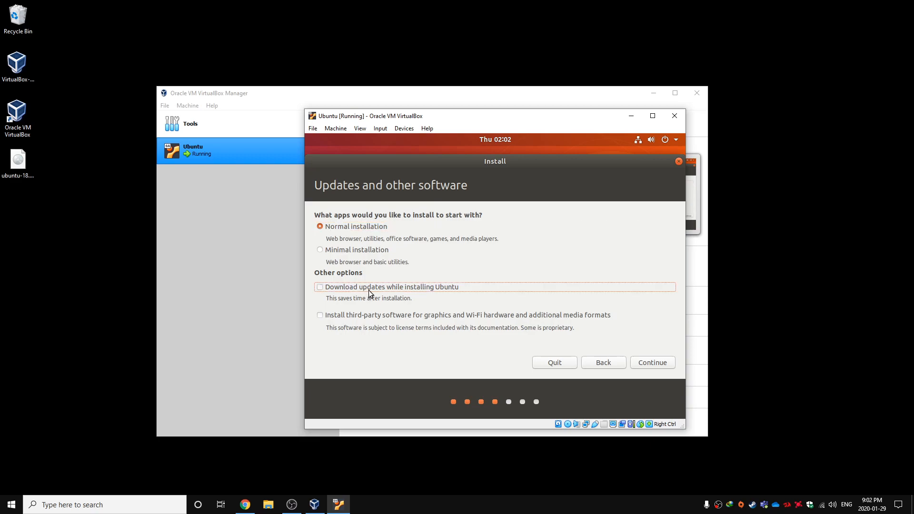
click(386, 288)
click(374, 318)
click(374, 318)
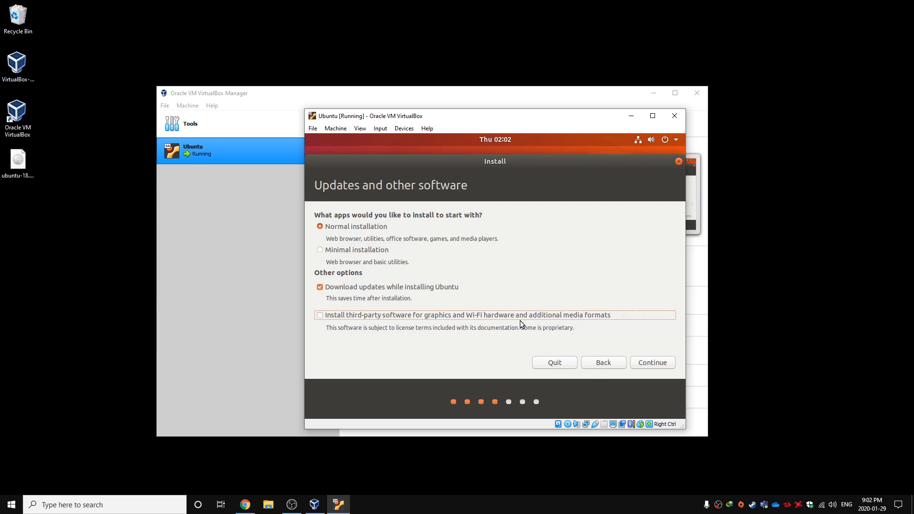
Start a normal Ubuntu installation with updates that erases the virtual disk, and set the location to Toronto
click(648, 363)
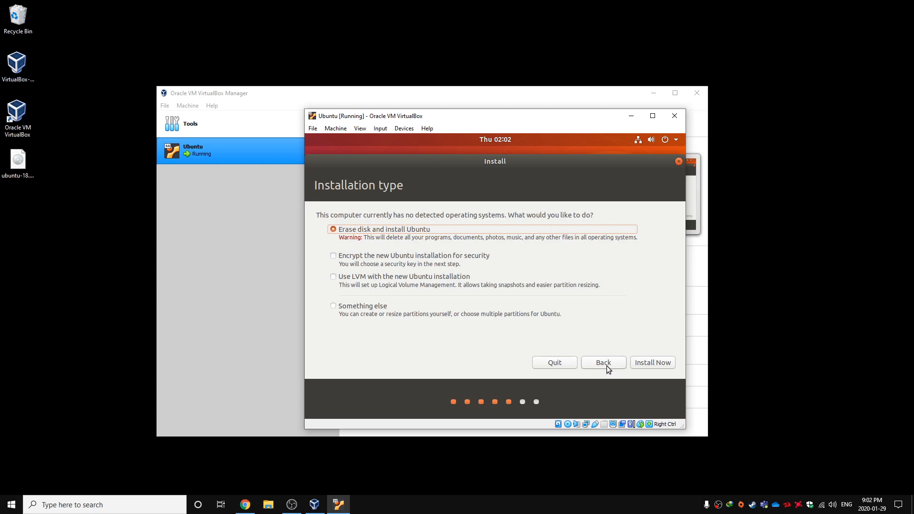
click(646, 367)
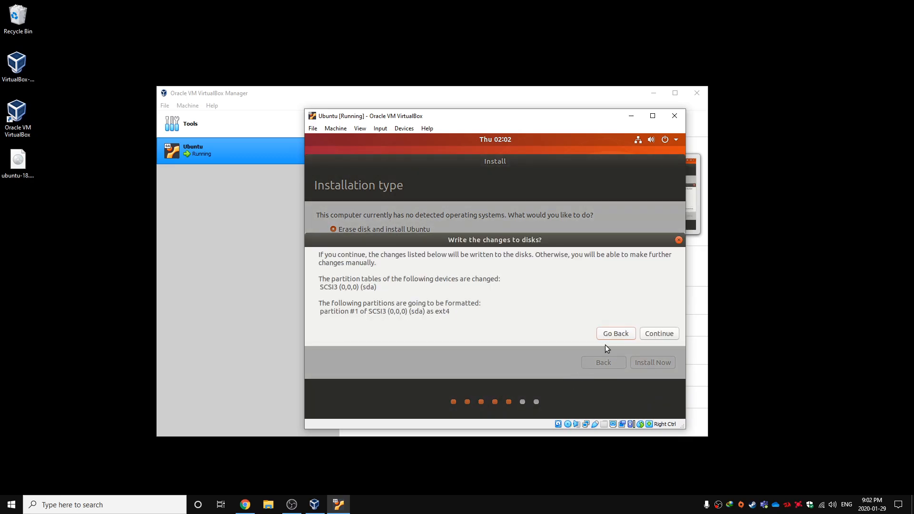
click(648, 336)
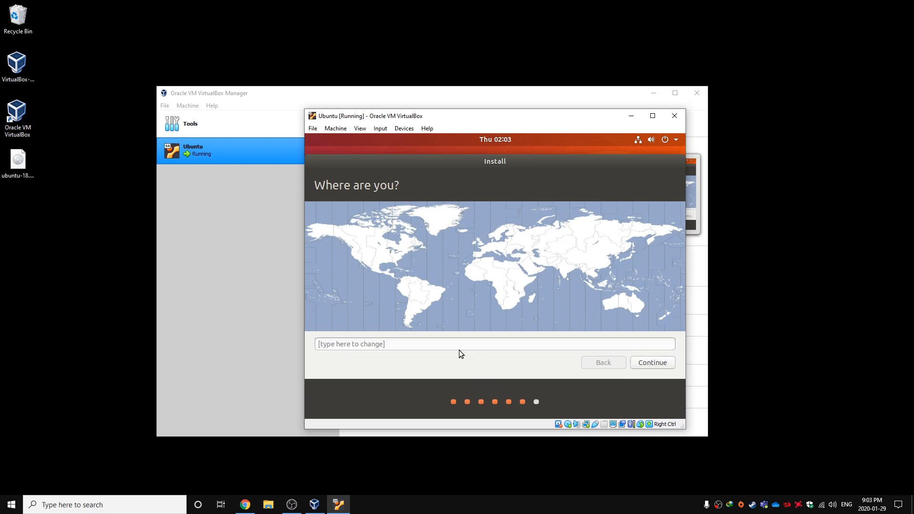
click(395, 254)
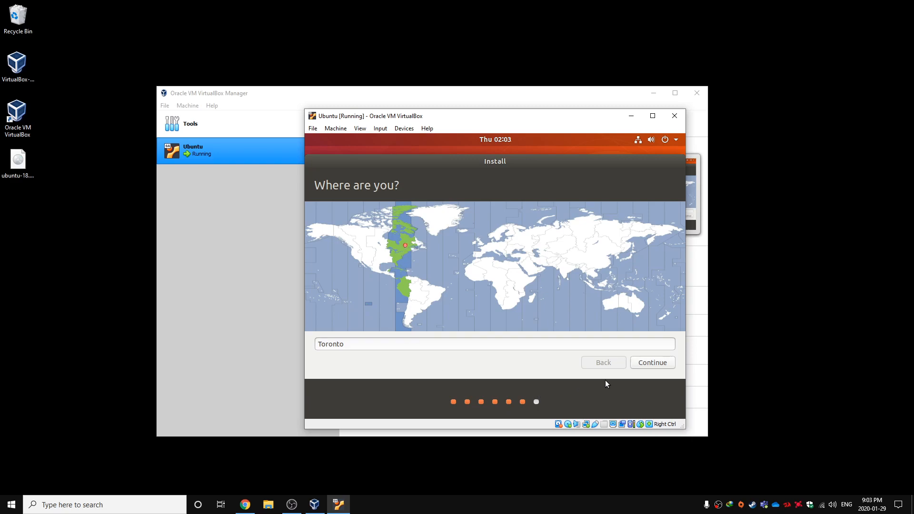
click(657, 365)
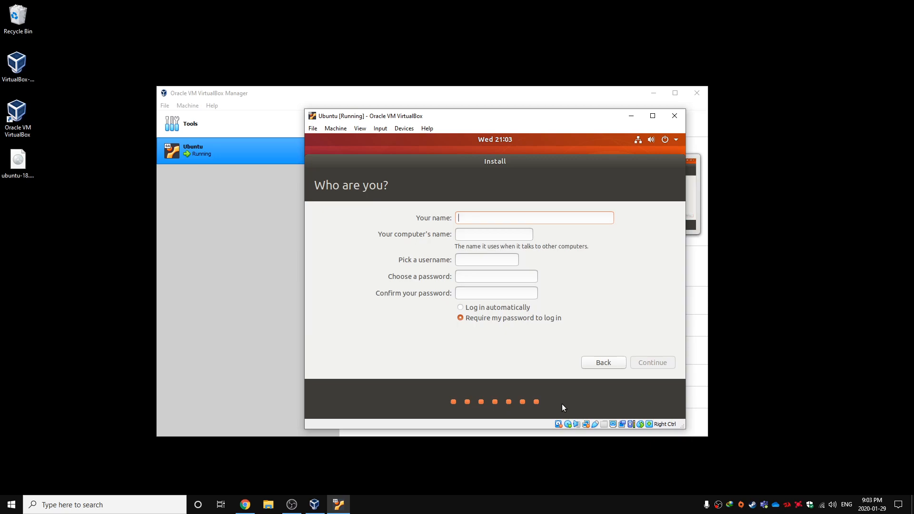
Fill in the user's name, keep the suggested computer name and username, enter and confirm the account password, and proceed with the installation
text(mir)
triple_click(478, 234)
double_click(462, 262)
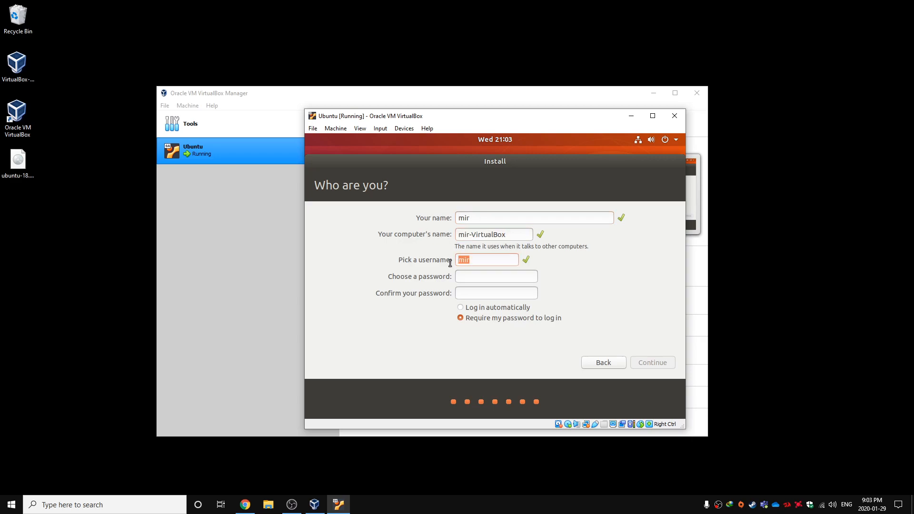
click(462, 275)
text(●●)
click(487, 290)
text(●●●)
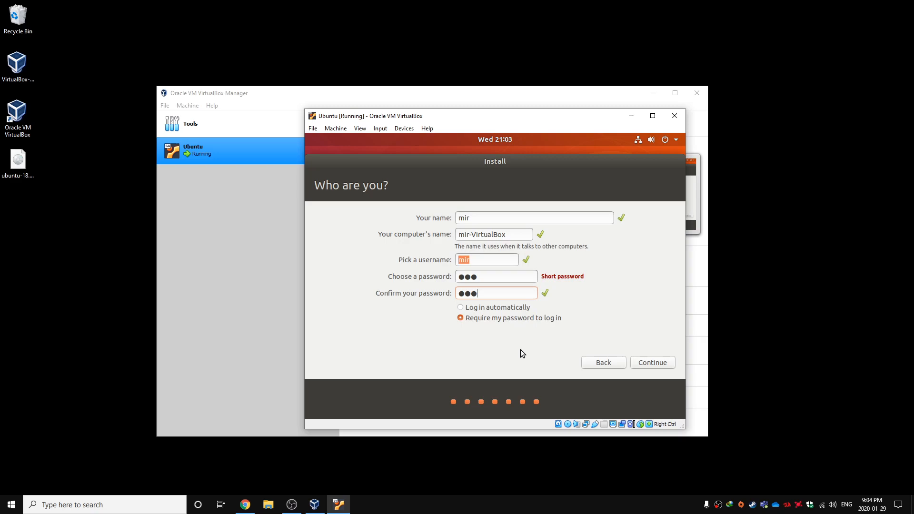
click(489, 277)
click(651, 366)
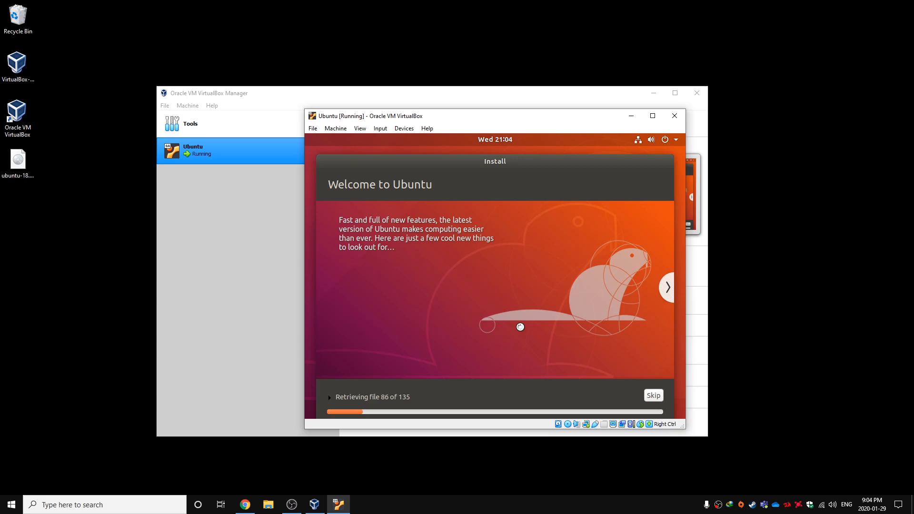
click(294, 509)
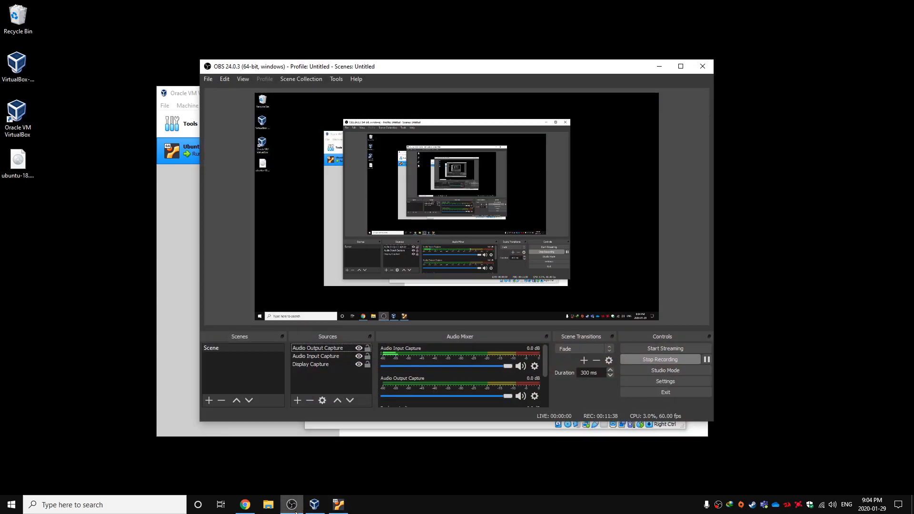
click(295, 511)
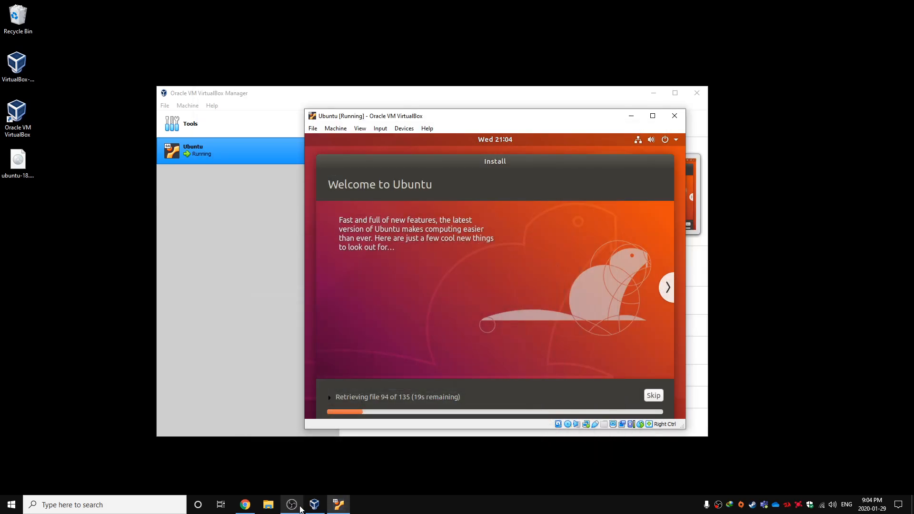
click(300, 509)
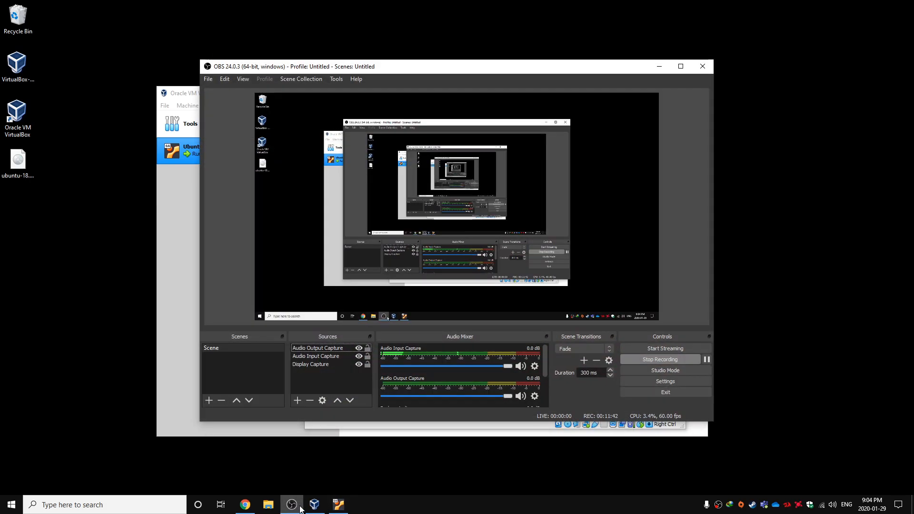
click(300, 509)
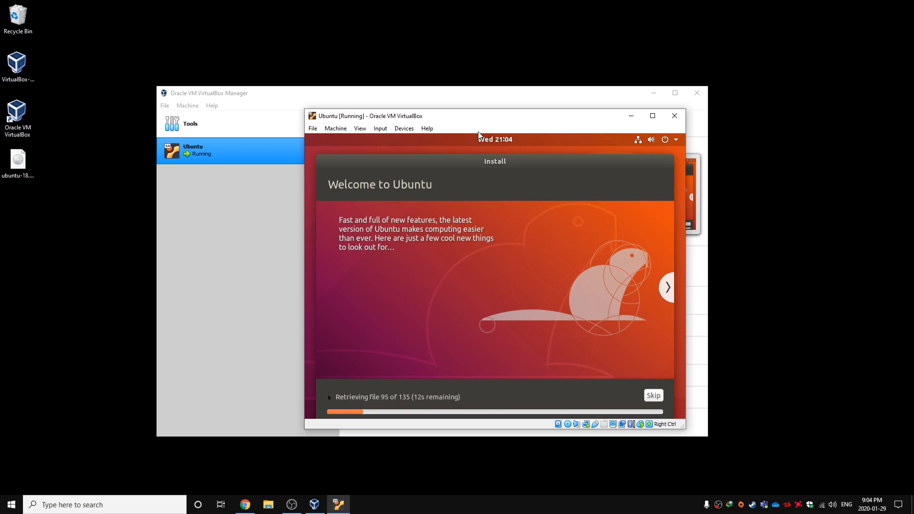
click(97, 242)
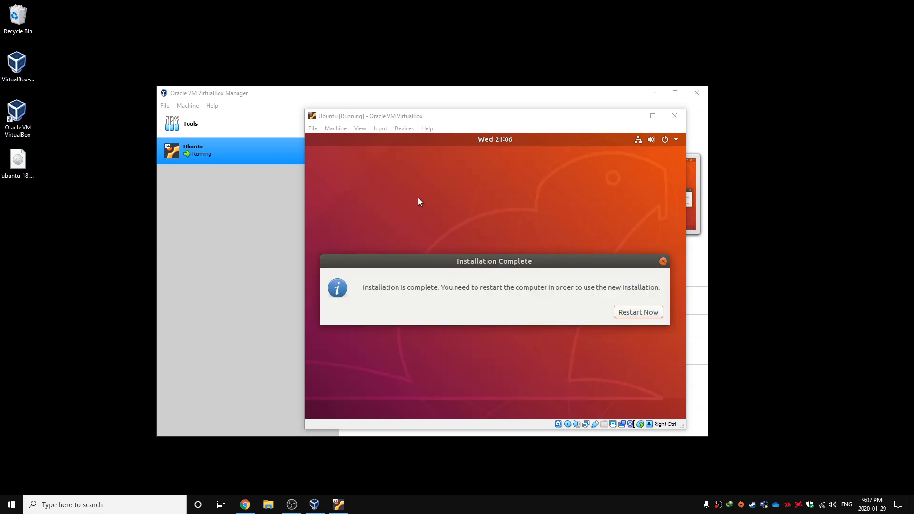
click(457, 122)
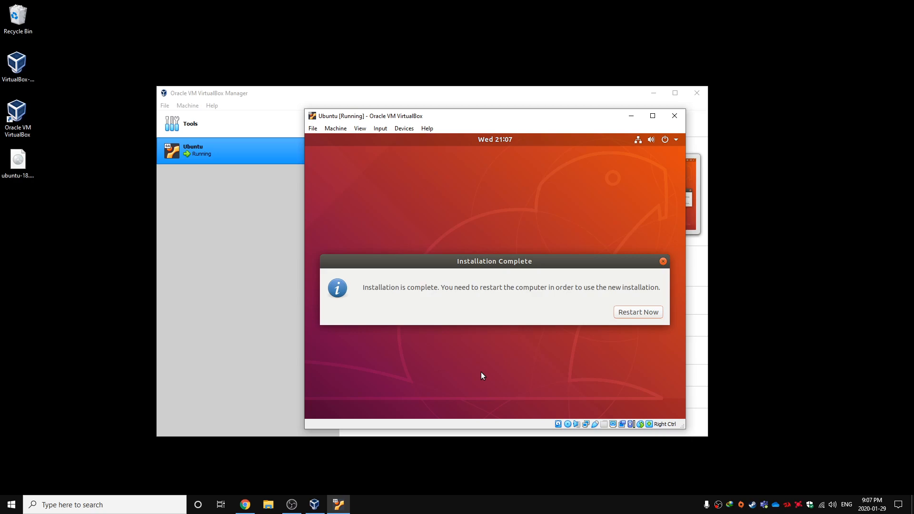
Restart the virtual machine to boot into the new Ubuntu installation
click(633, 312)
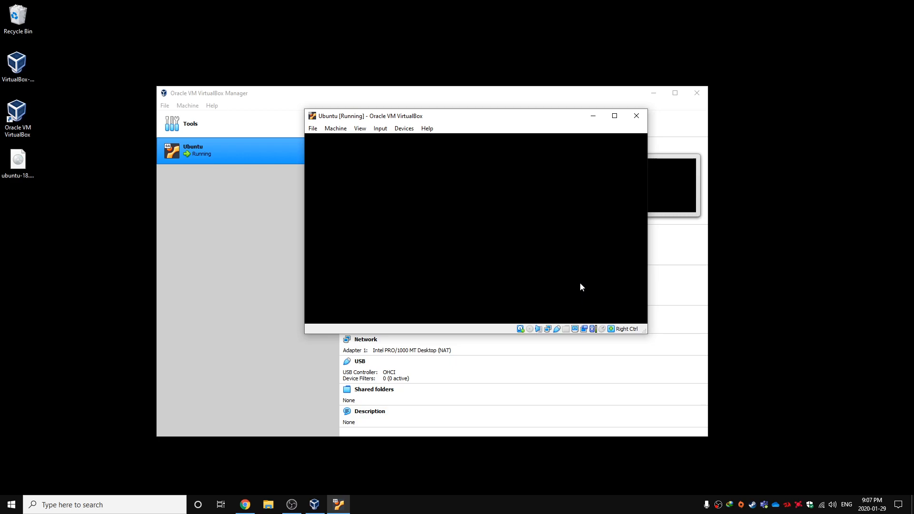
click(518, 30)
click(502, 116)
click(455, 51)
click(468, 117)
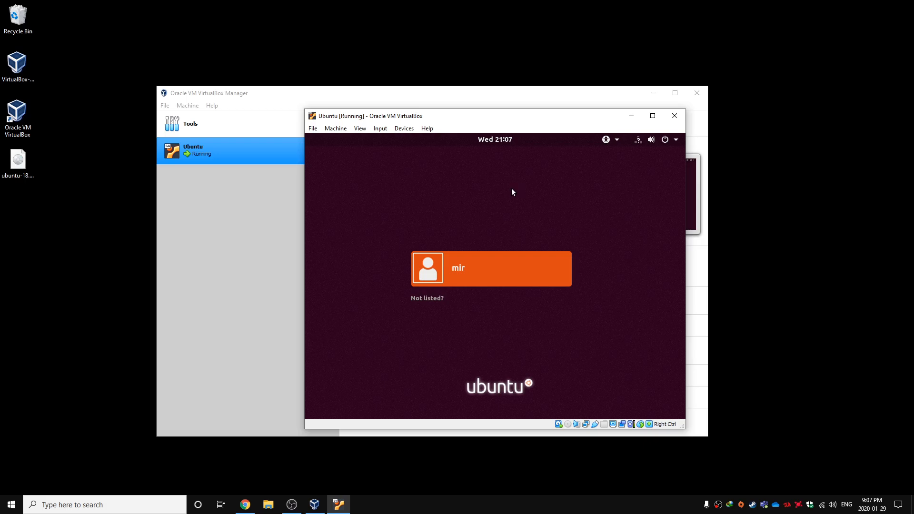
Sign in to the listed Ubuntu user account with the account password
click(504, 265)
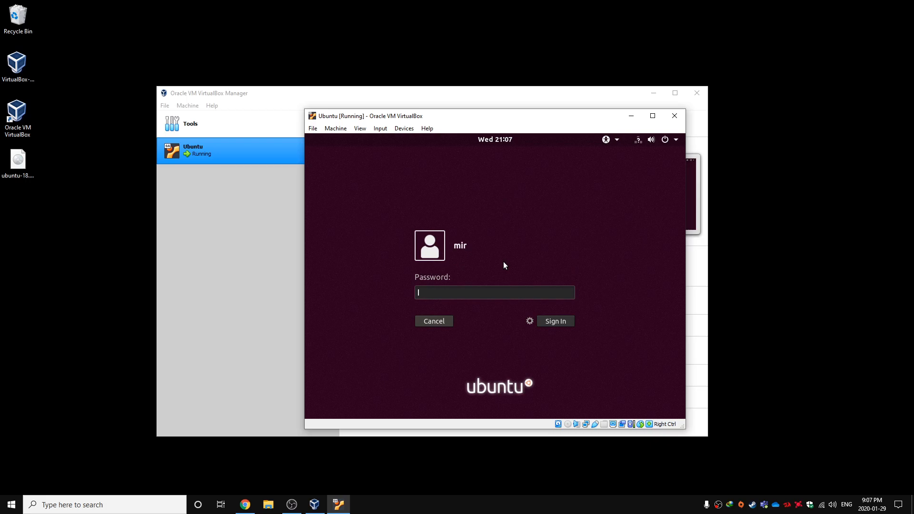
text(****)
key(Return)
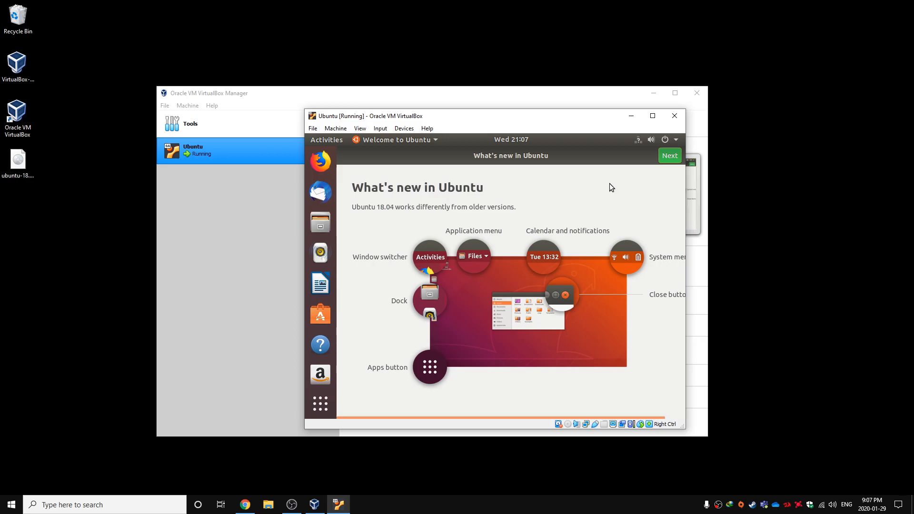
Go through the Welcome to Ubuntu screens, leaving system info reporting to Canonical enabled
click(664, 159)
click(662, 161)
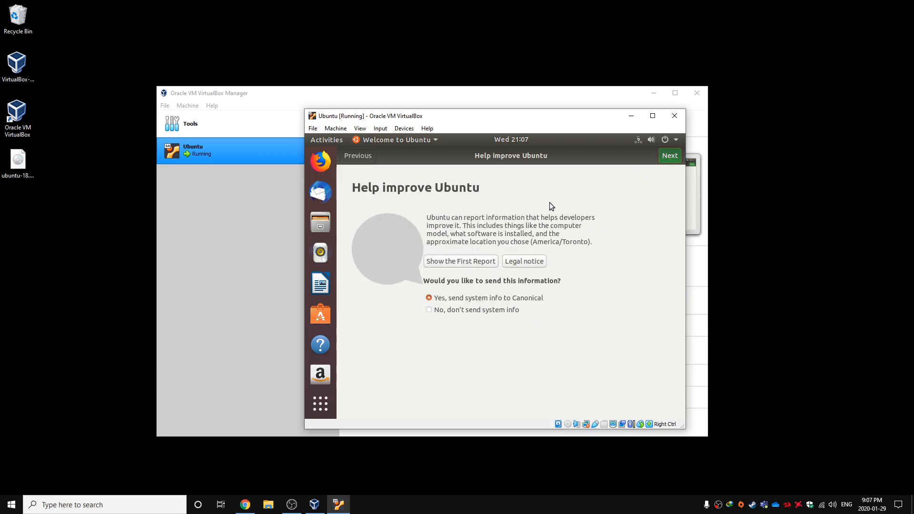
click(667, 157)
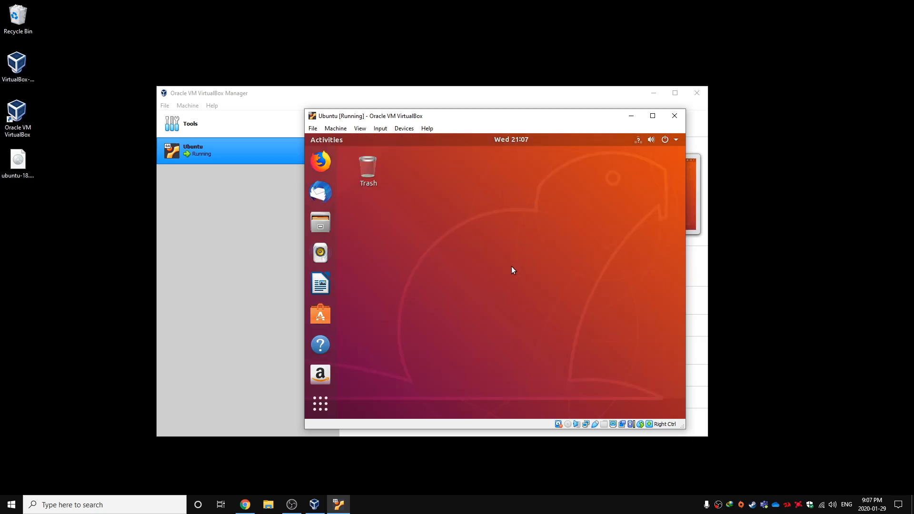
Maximize the virtual machine window and insert the Guest Additions CD image, declining its automatic run
click(652, 116)
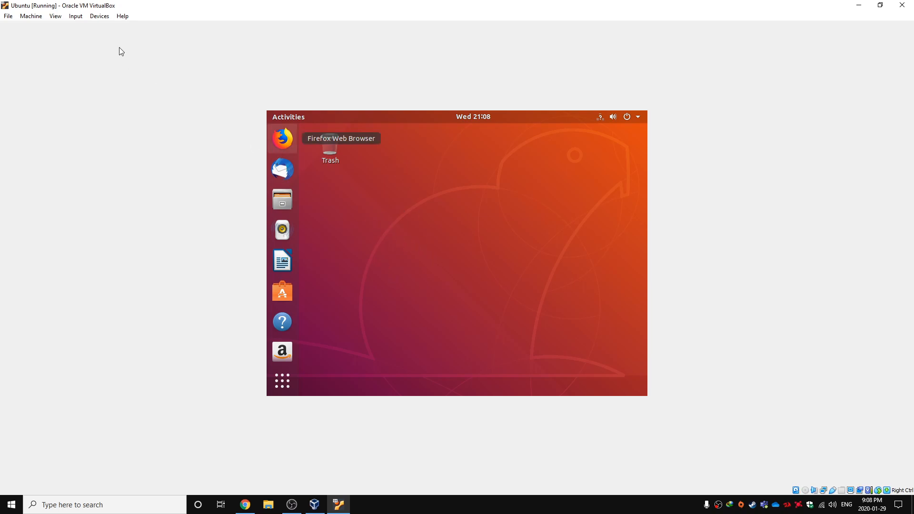
click(99, 20)
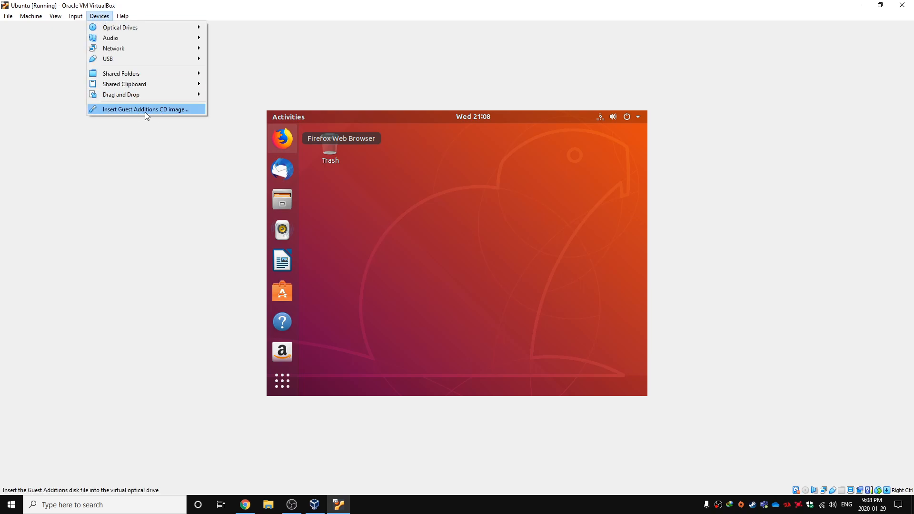
click(176, 113)
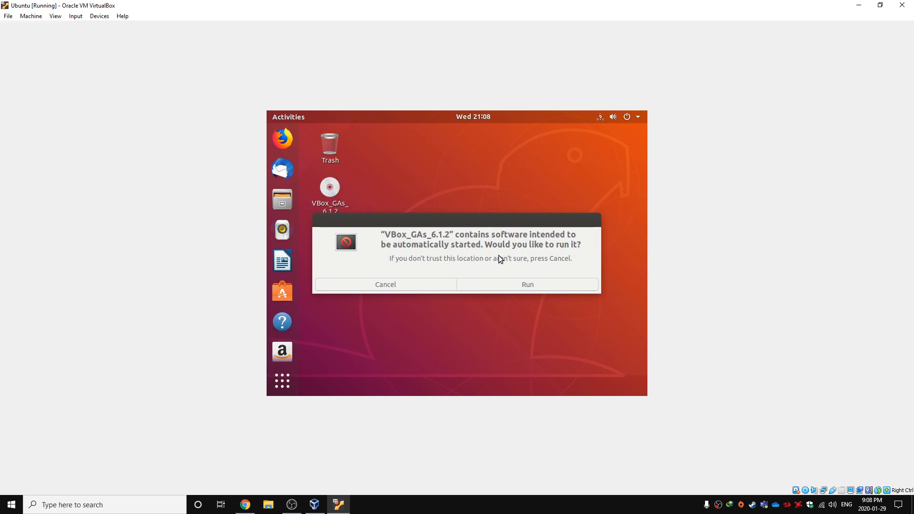
click(432, 286)
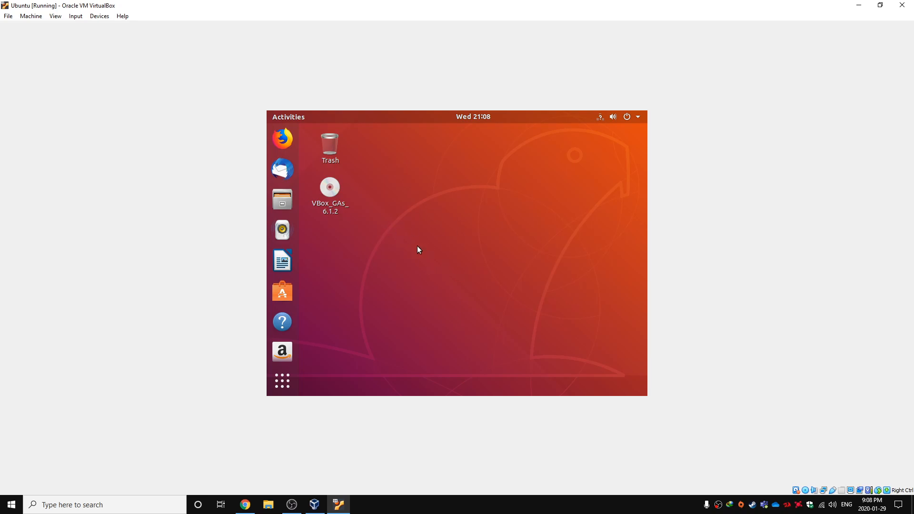
Run the Guest Additions installer from the VBox_GAs_6.1.2 disc, authenticate with the account password, and close the installer and file windows
right_click(335, 186)
click(345, 191)
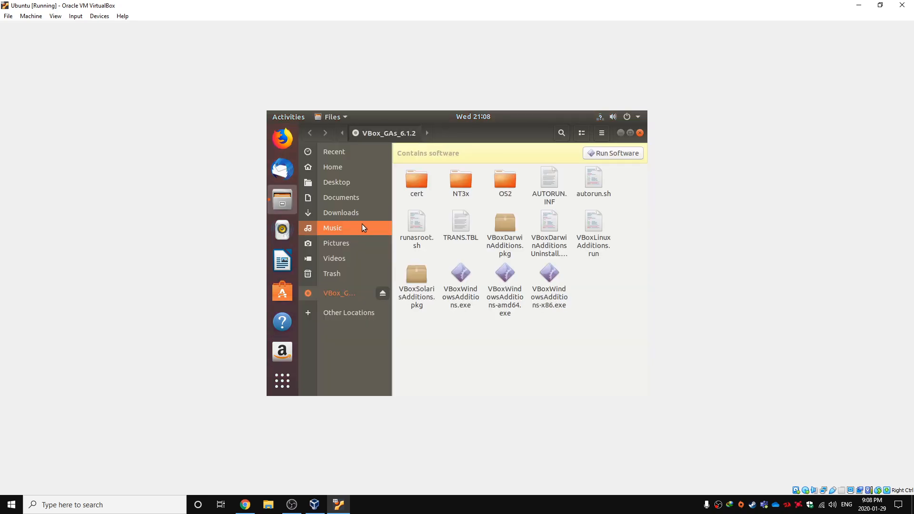
click(598, 153)
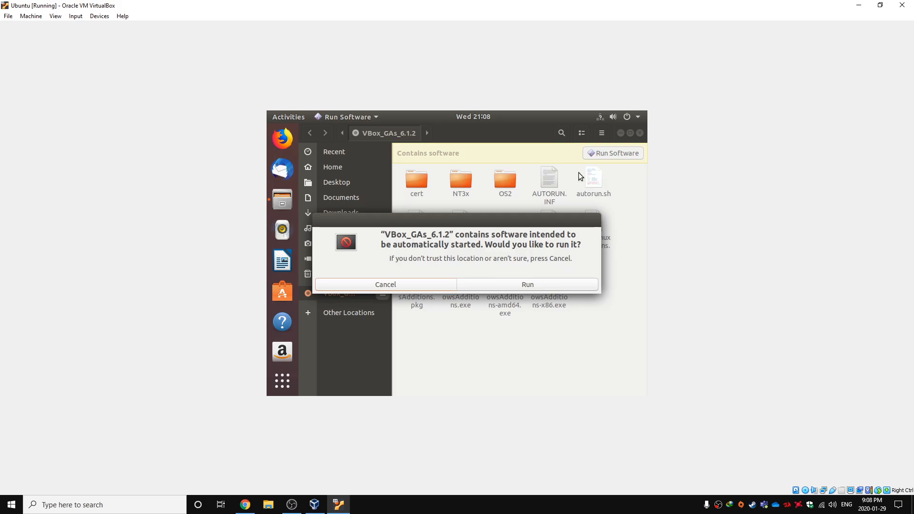
click(527, 287)
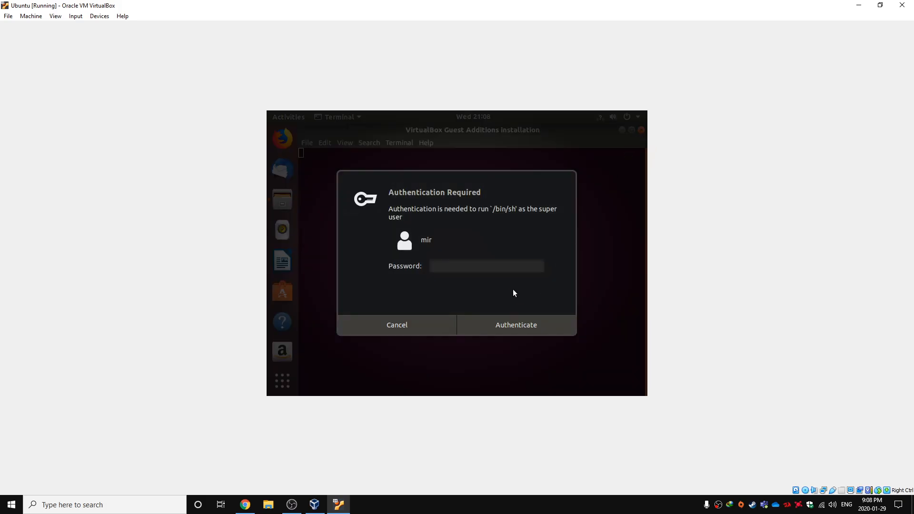
text(•••••)
key(Return)
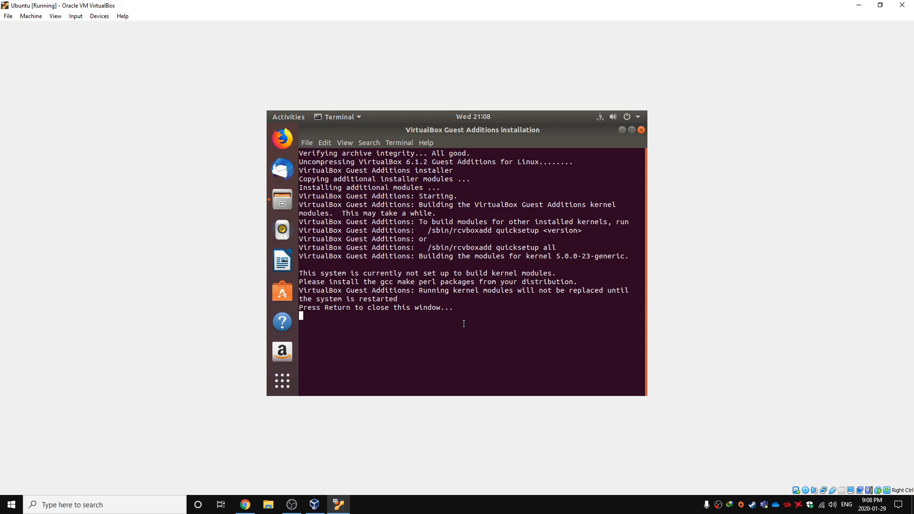
key(Return)
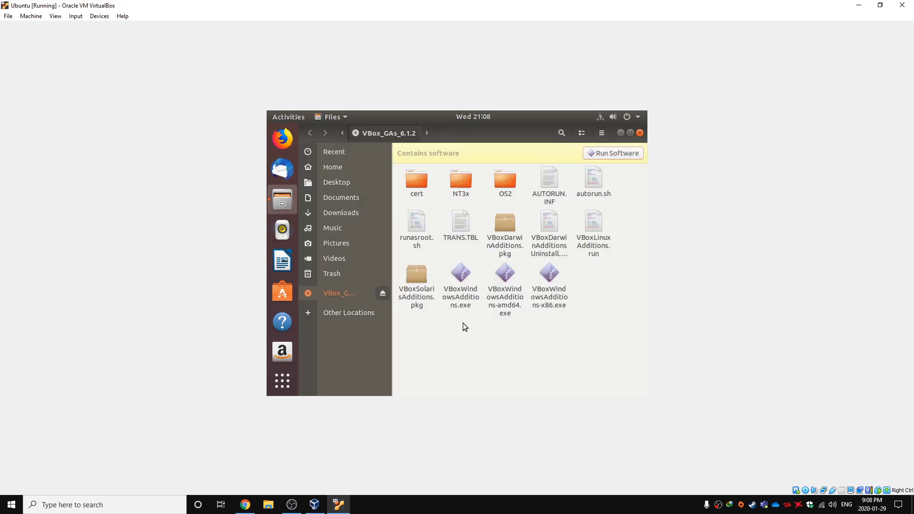
click(639, 133)
click(475, 232)
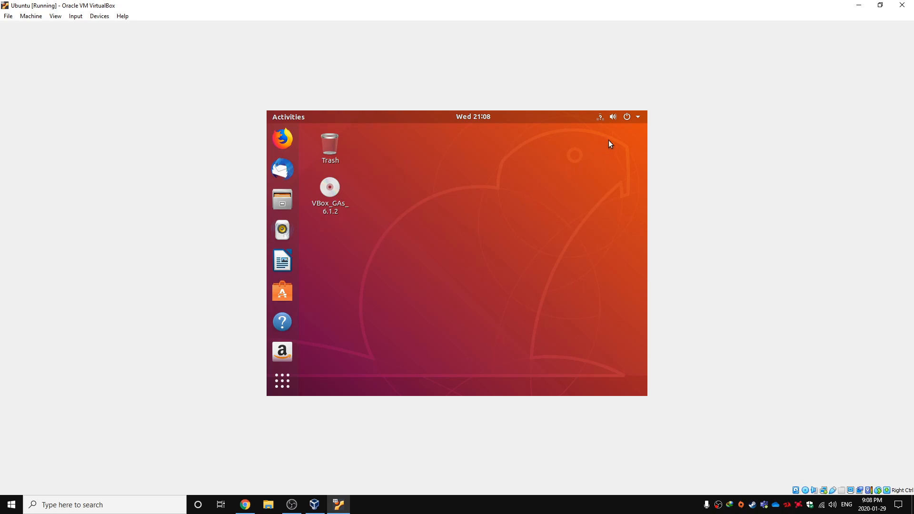
click(633, 117)
click(605, 221)
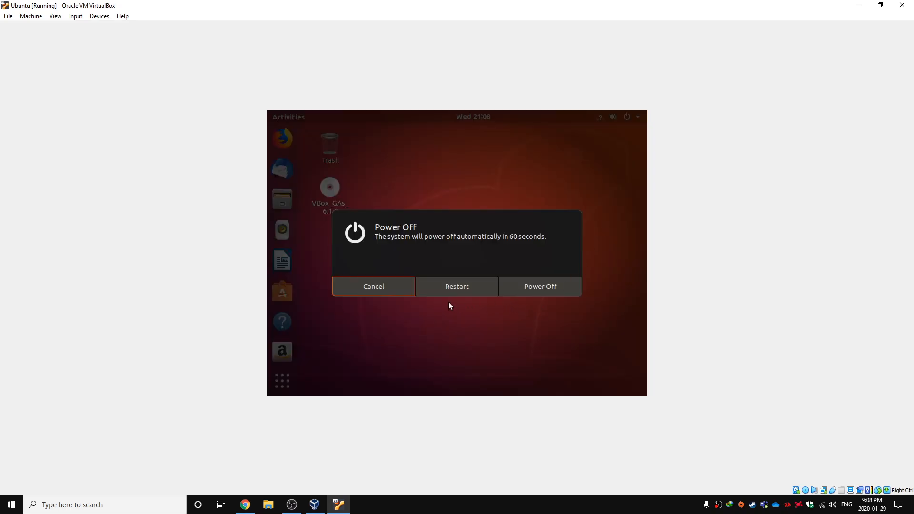
click(367, 291)
Restart Ubuntu and sign back in with the account password
click(640, 114)
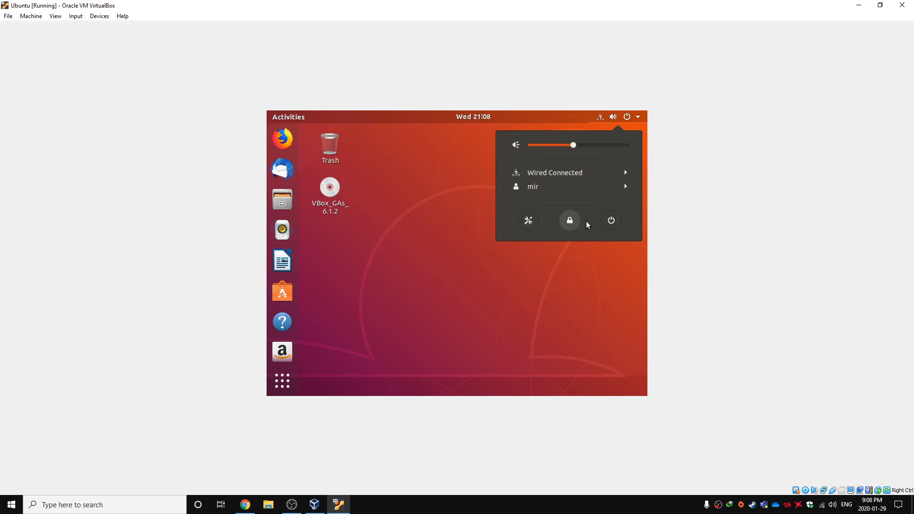
click(611, 220)
click(486, 285)
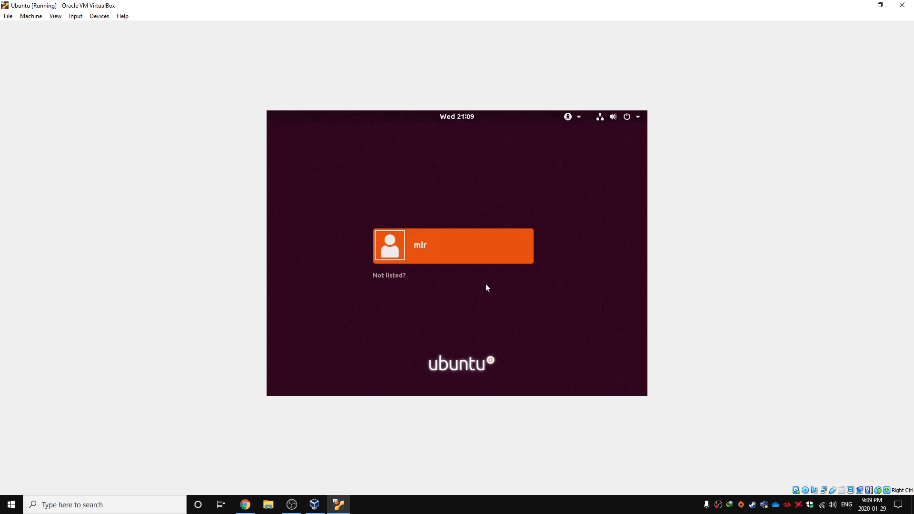
key(Return)
text(***)
key(Return)
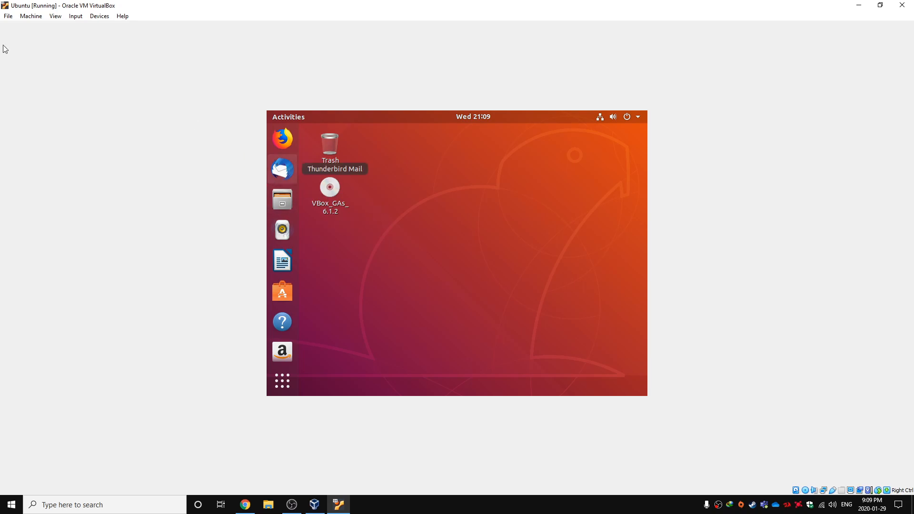
Set the virtual machine's Host Key Combination to Right Ctrl in the VirtualBox input preferences
click(8, 19)
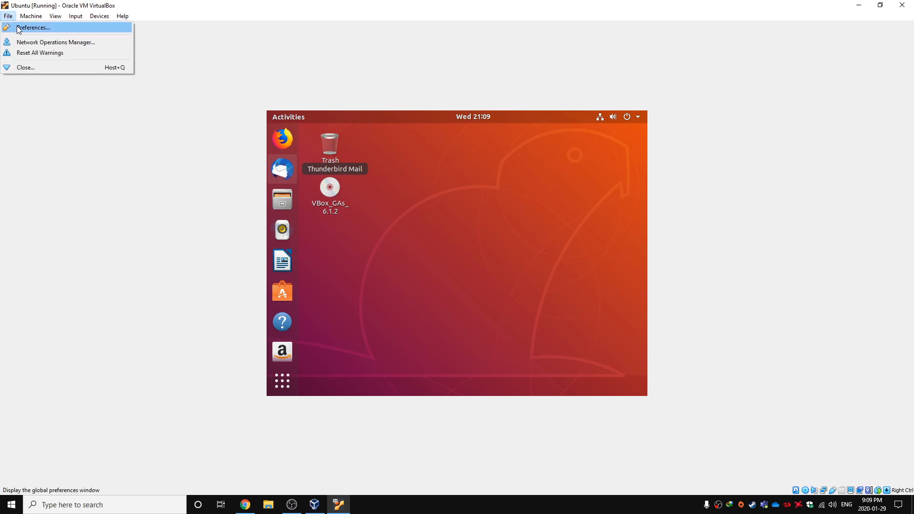
click(19, 29)
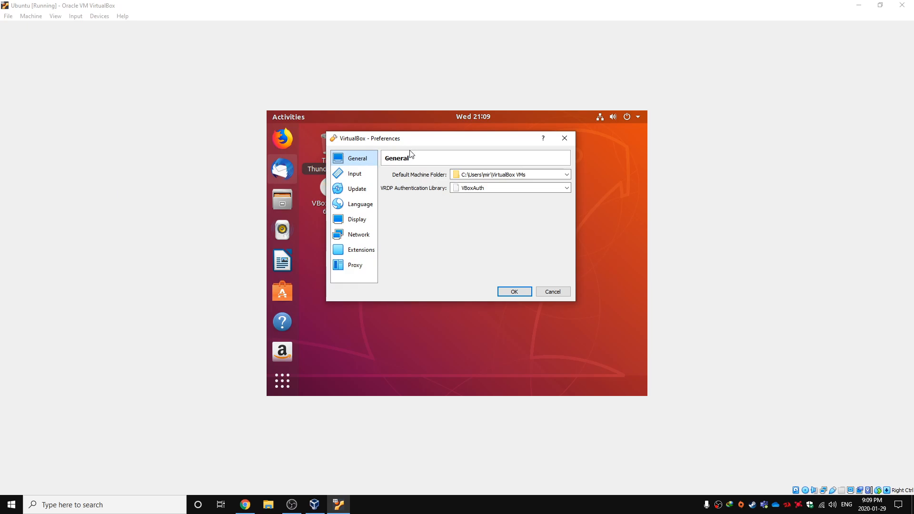
click(356, 174)
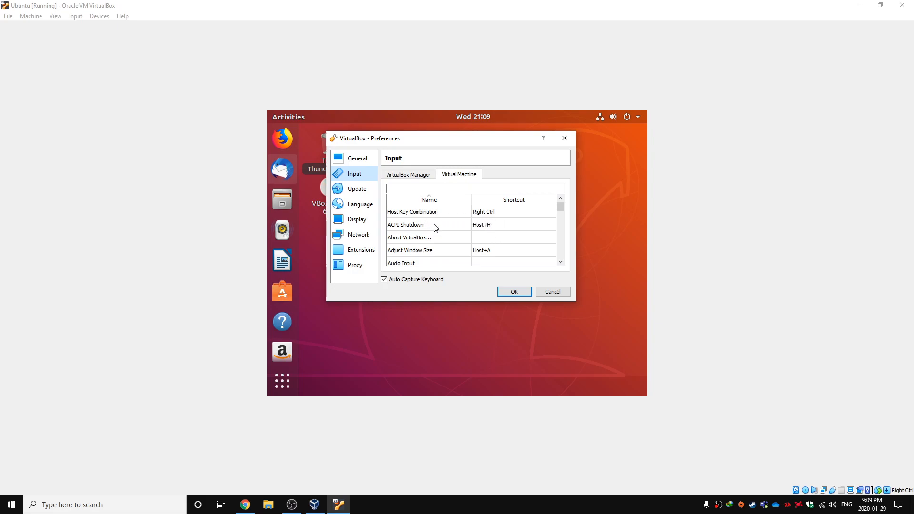
double_click(490, 216)
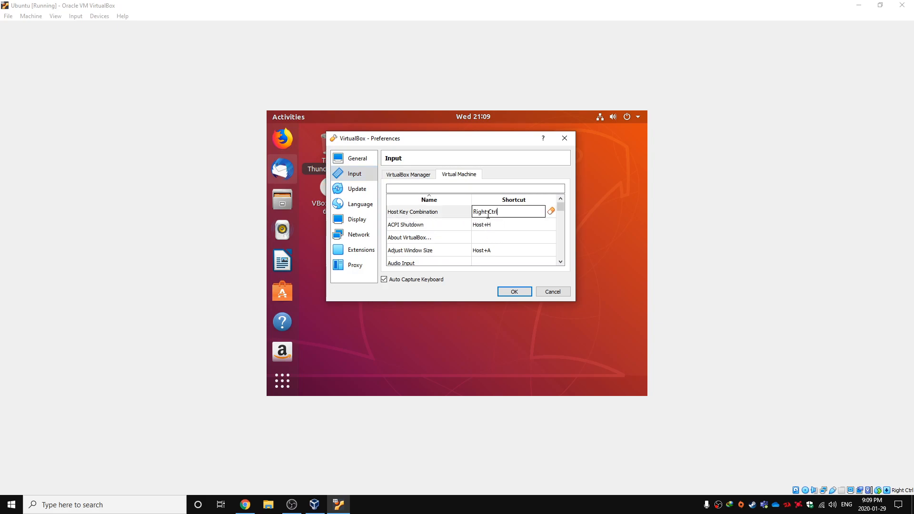
key(Alt_R)
key(Control_R)
click(505, 292)
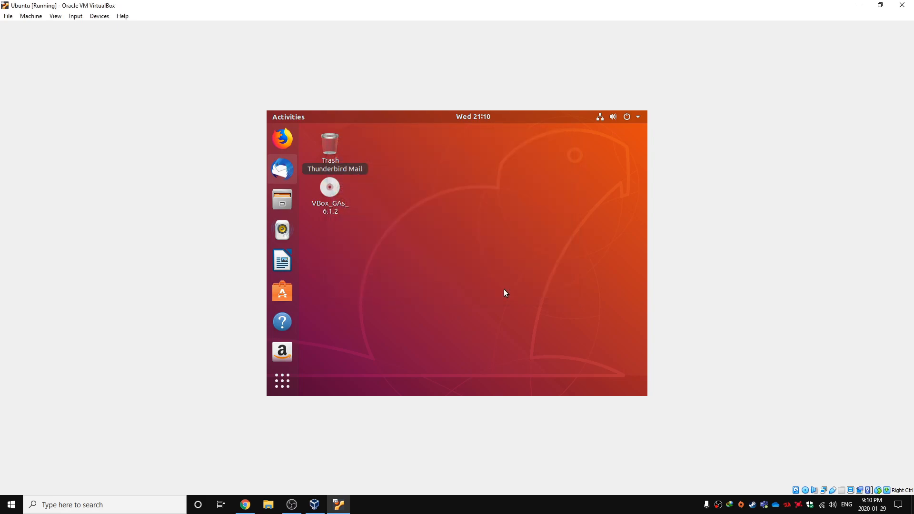
Eject the VBox_GAs_6.1.2 disc from the Ubuntu desktop and switch the virtual machine to full-screen mode
right_click(337, 193)
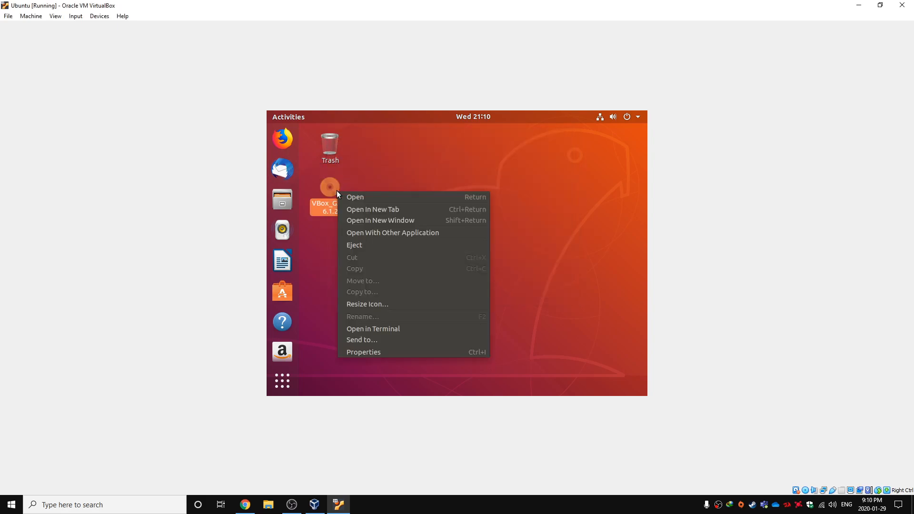
click(445, 245)
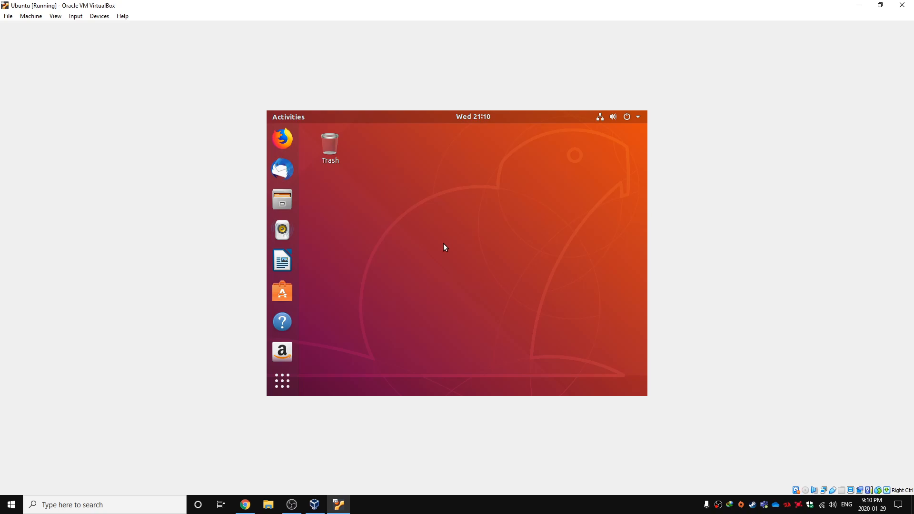
key(ctrl+f)
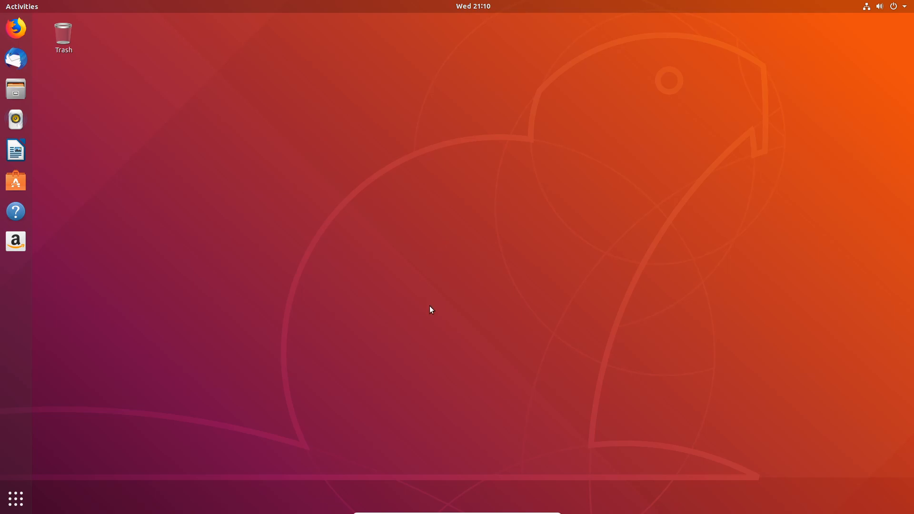
Leave full-screen mode, restore and re-maximize the virtual machine window, and return to full-screen mode
mouse_move(484, 512)
key(ctrl+f)
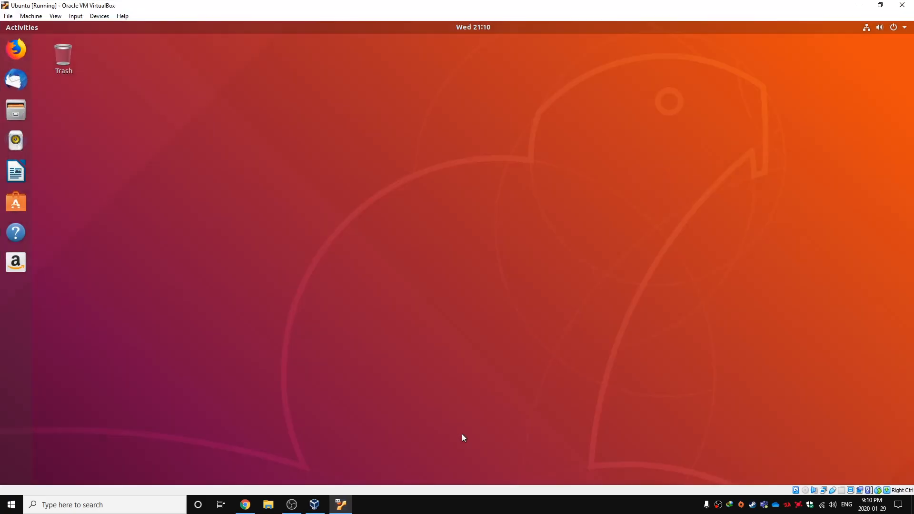
drag(479, 5, 477, 37)
double_click(465, 45)
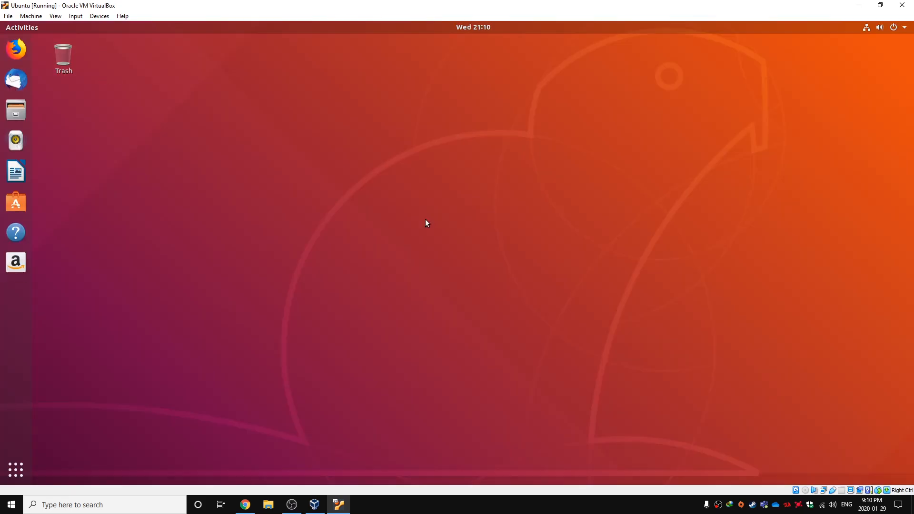
key(ctrl+f)
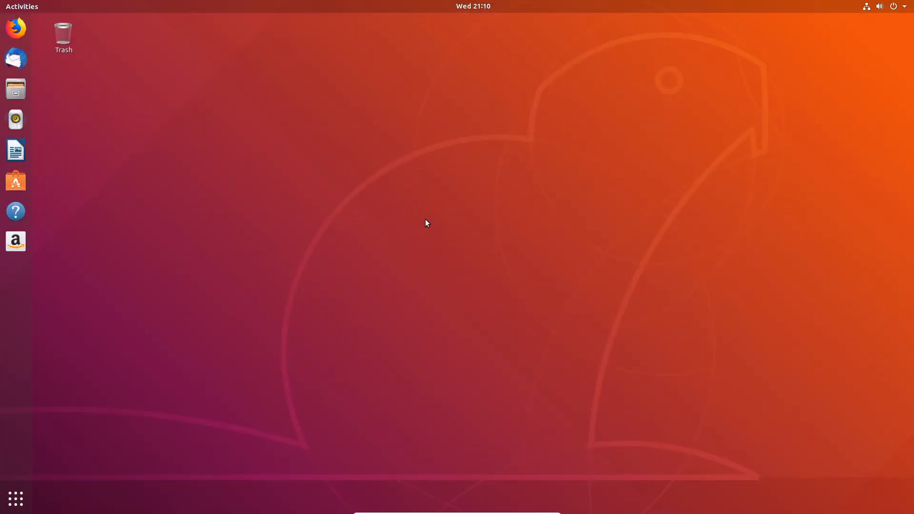
Examine the machine, device and view commands that VirtualBox offers while in full-screen mode
mouse_move(422, 513)
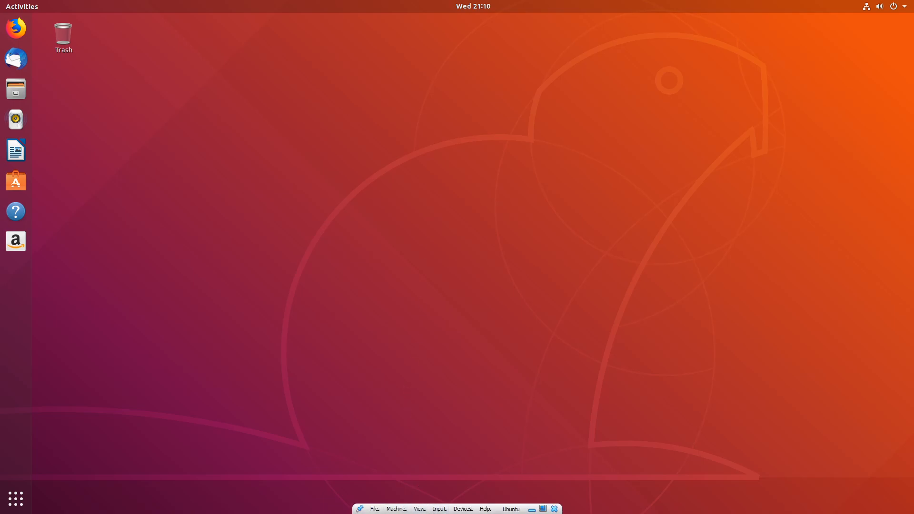
click(398, 508)
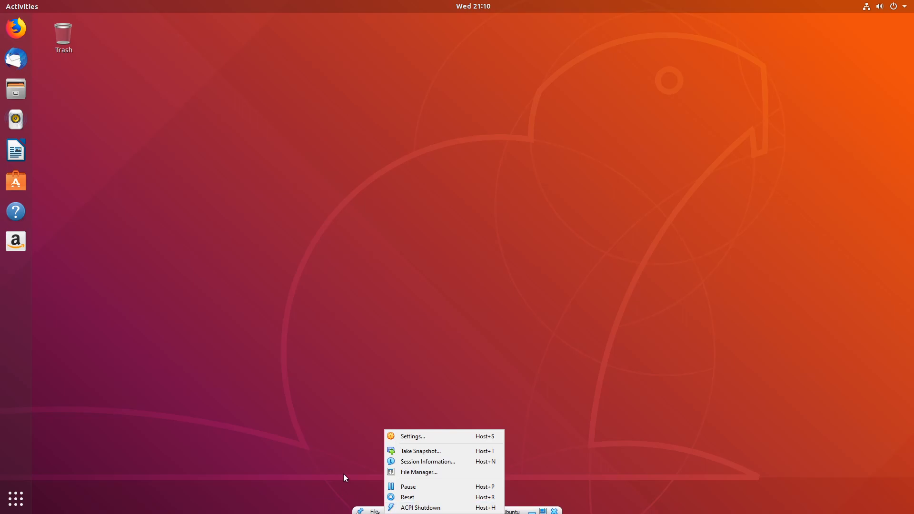
click(343, 475)
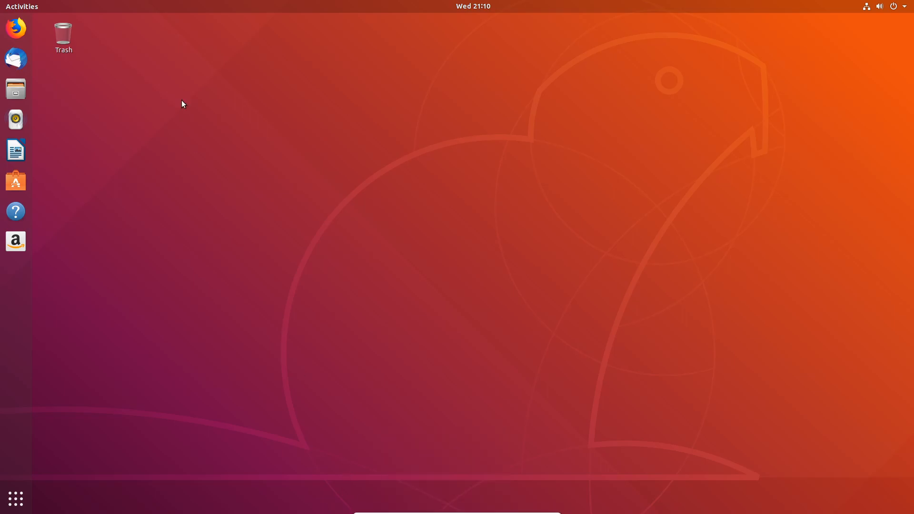
click(461, 509)
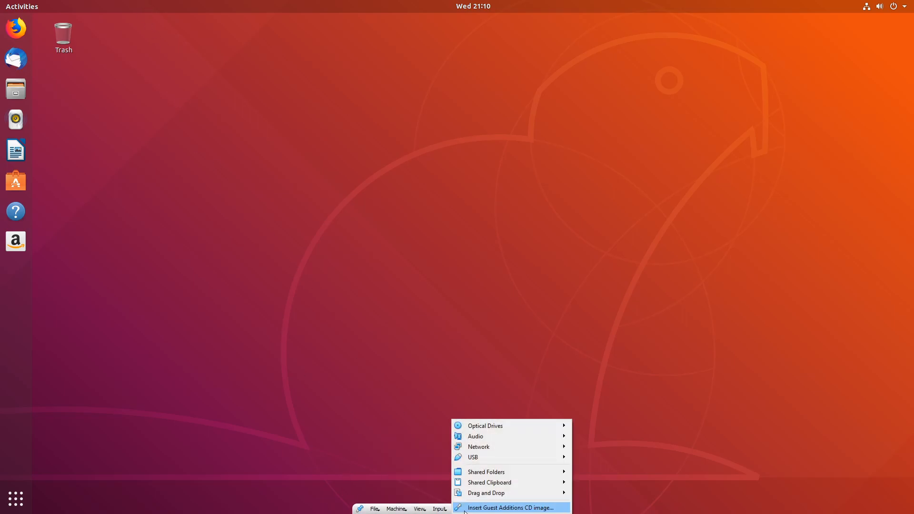
click(422, 502)
mouse_move(438, 513)
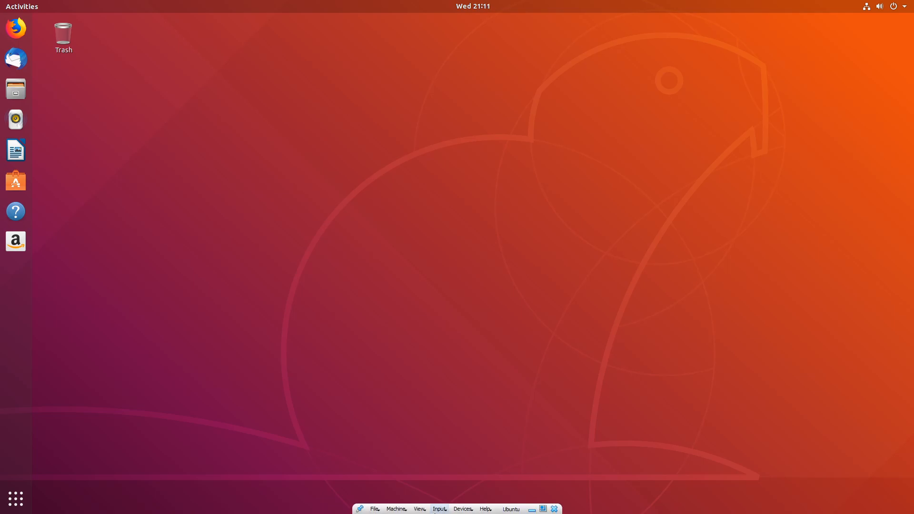
click(421, 509)
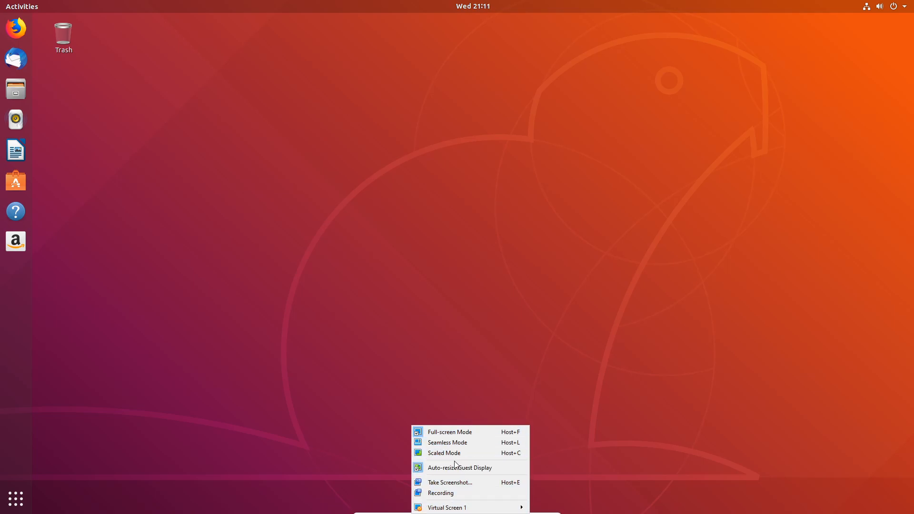
click(388, 372)
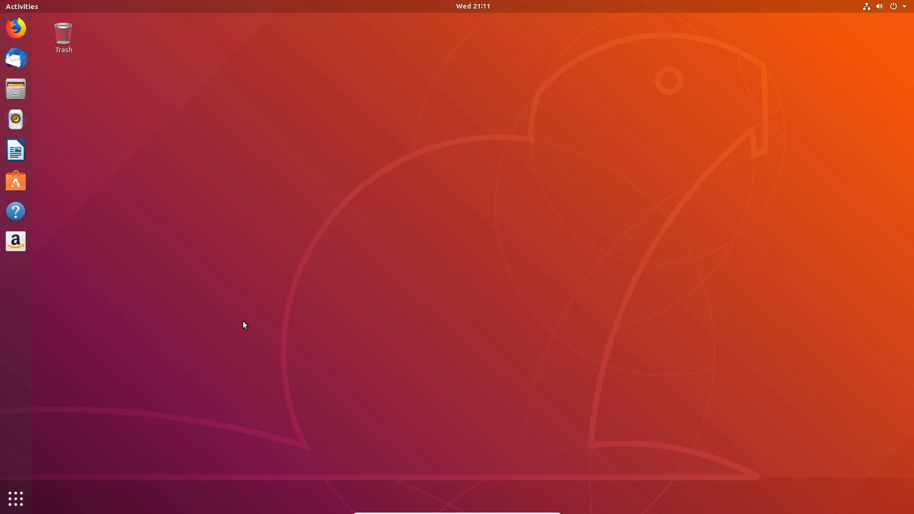
Search the applications for "update", open Software & Updates, and bring up the list of other download servers
key(super)
text(update)
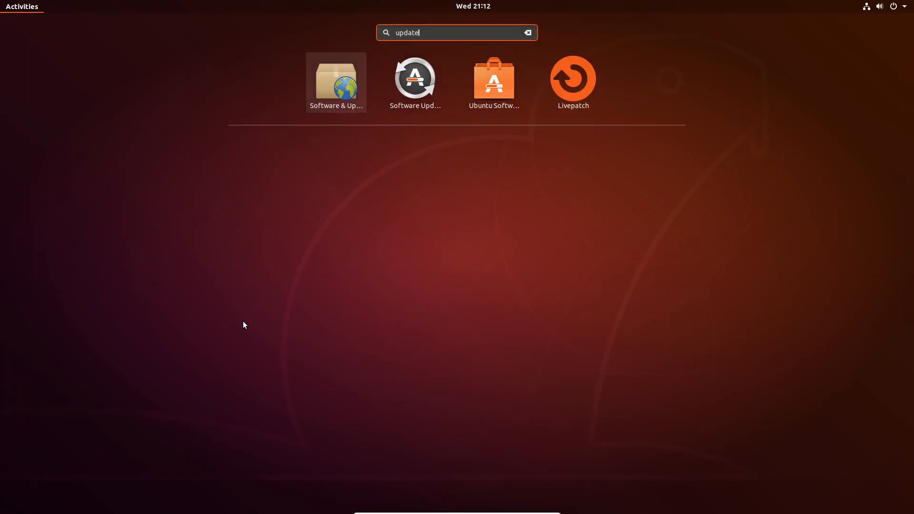
click(343, 97)
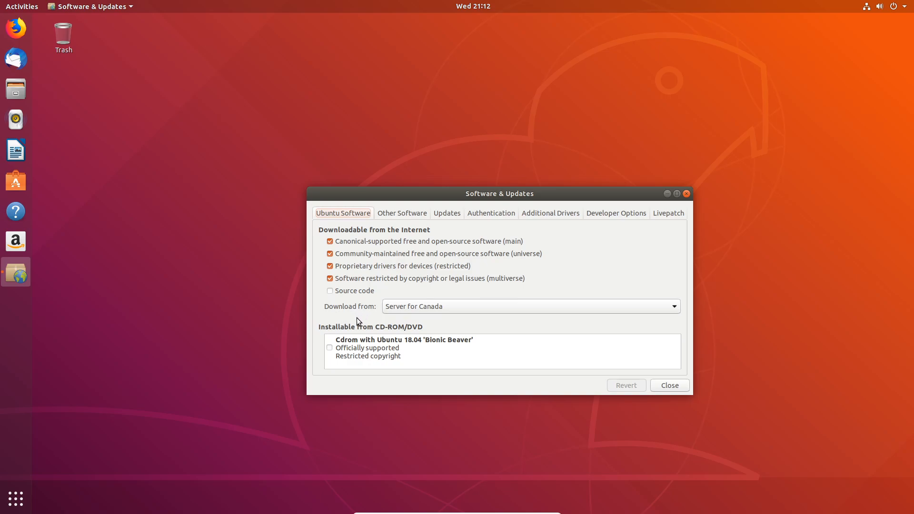
click(394, 311)
click(405, 310)
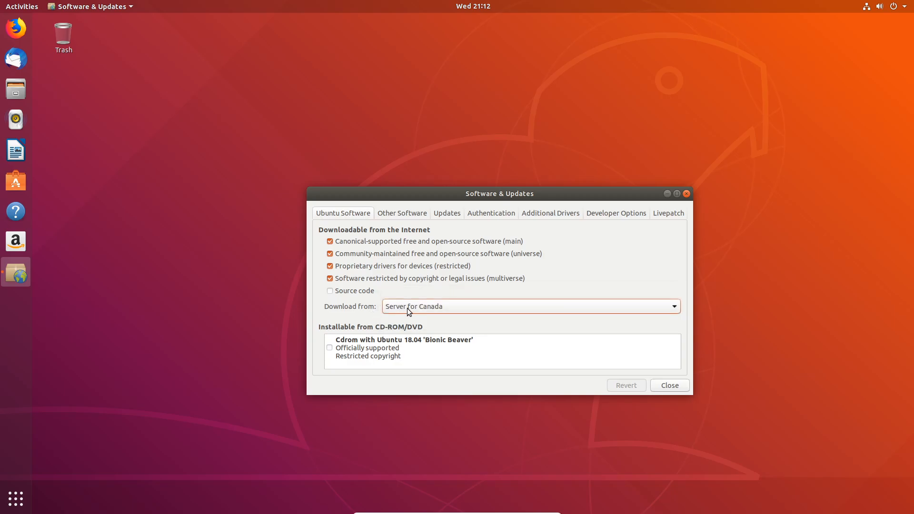
click(411, 310)
click(424, 320)
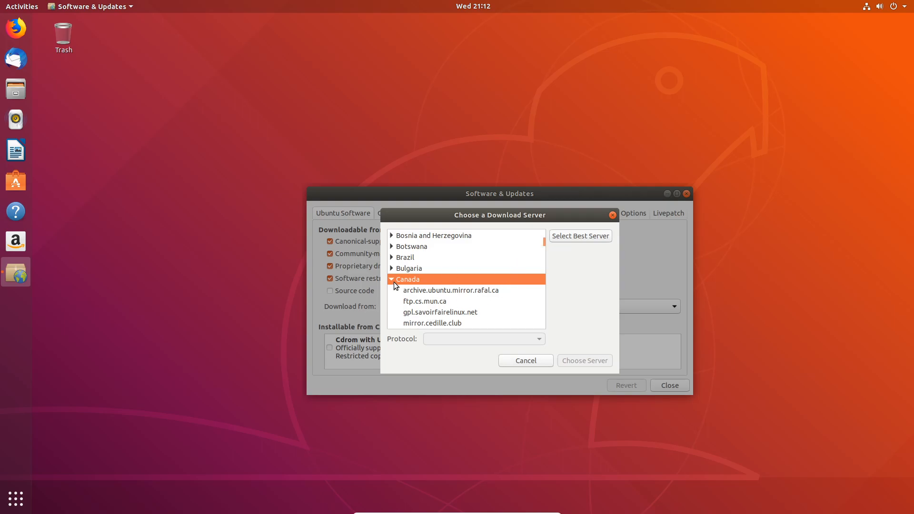
Choose the United States mirror mirrors.mit.edu with the http protocol as download server and authenticate with the account password
click(392, 281)
drag(543, 244, 545, 329)
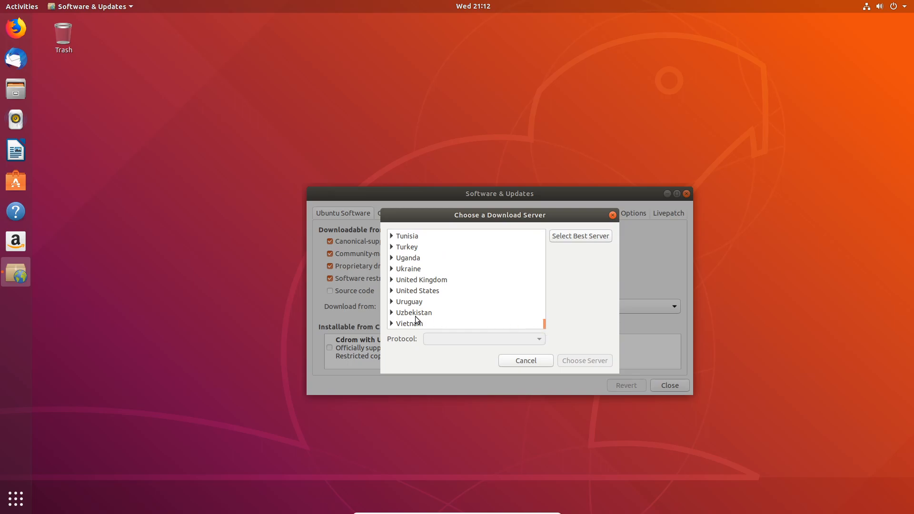
click(392, 291)
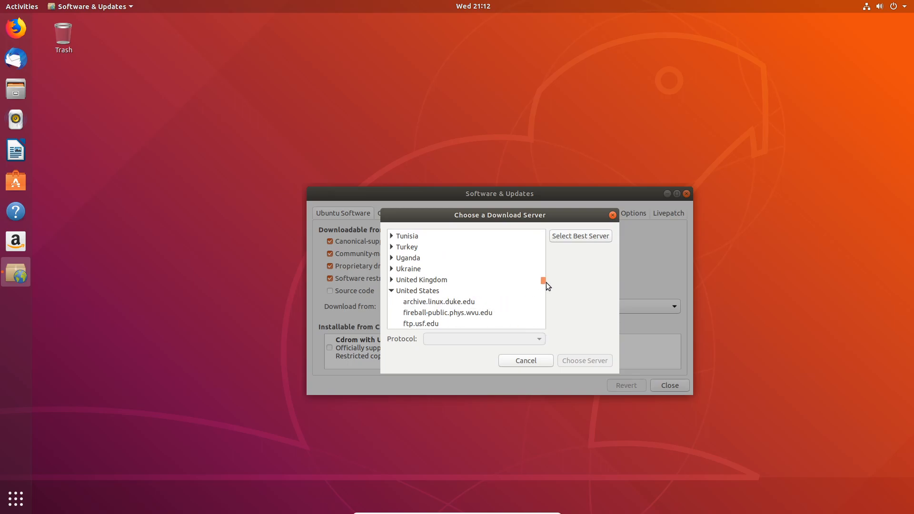
click(391, 290)
scroll(409, 298, down, 1)
click(391, 302)
drag(542, 281, 541, 308)
click(436, 287)
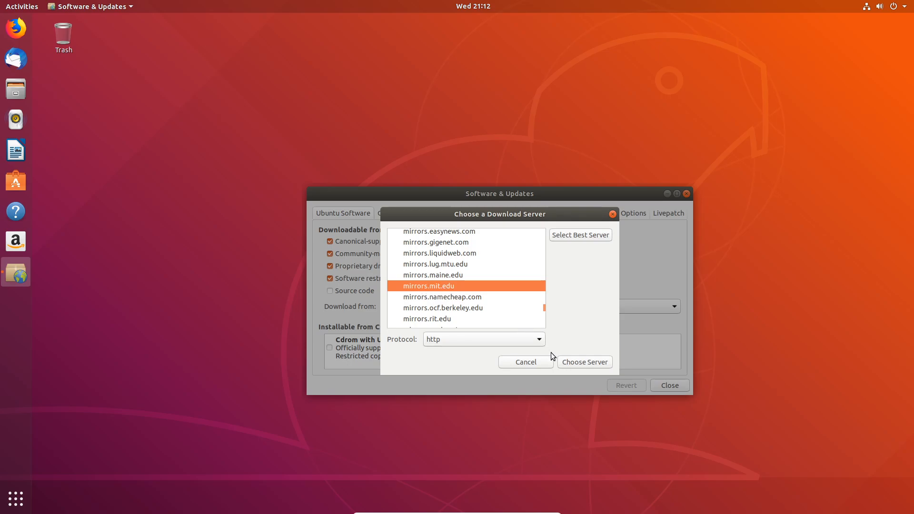
click(577, 363)
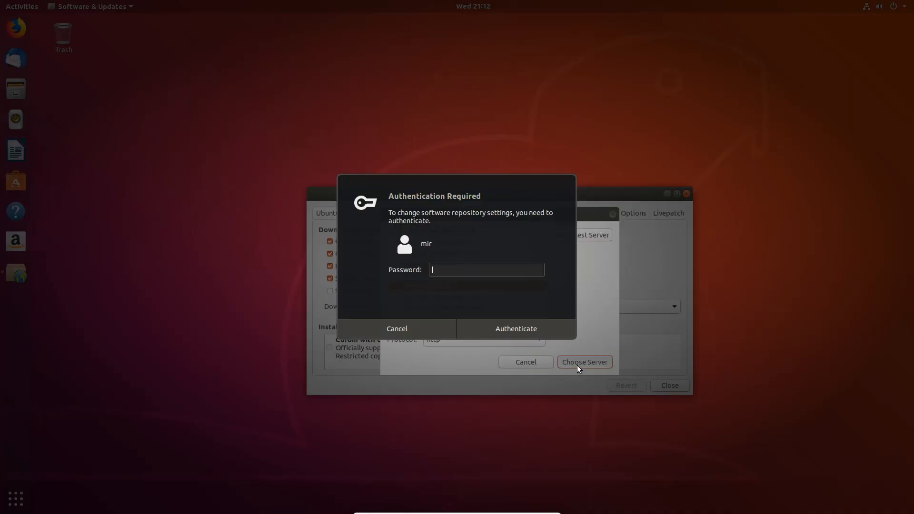
text(****)
key(Return)
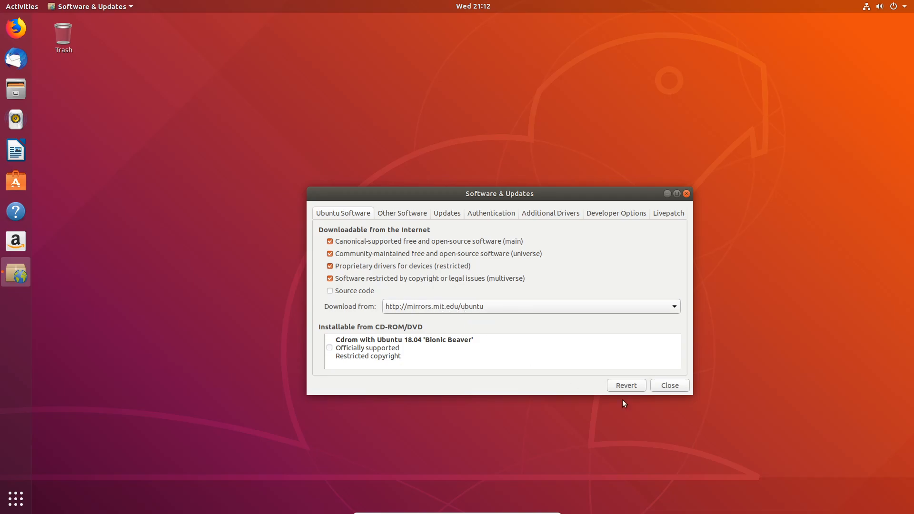
Close Software & Updates and reload the information about available software, expanding the cache update details
click(657, 388)
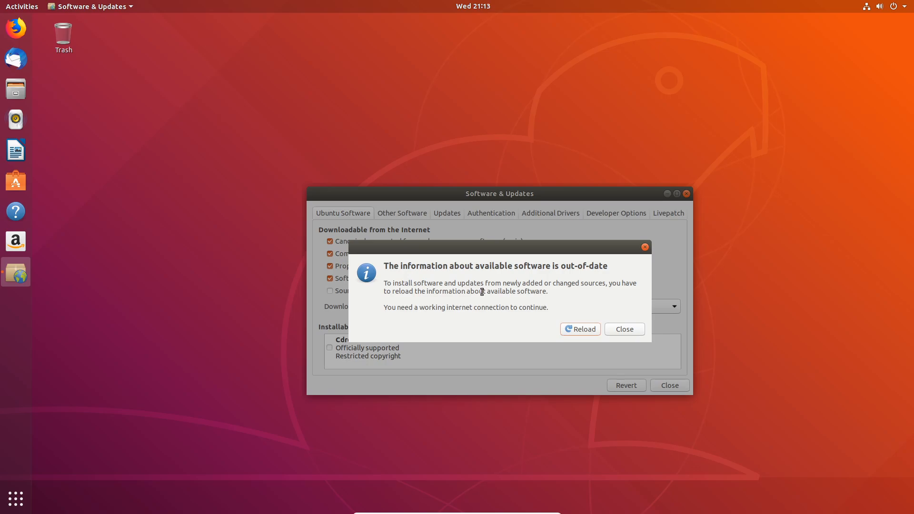
click(587, 329)
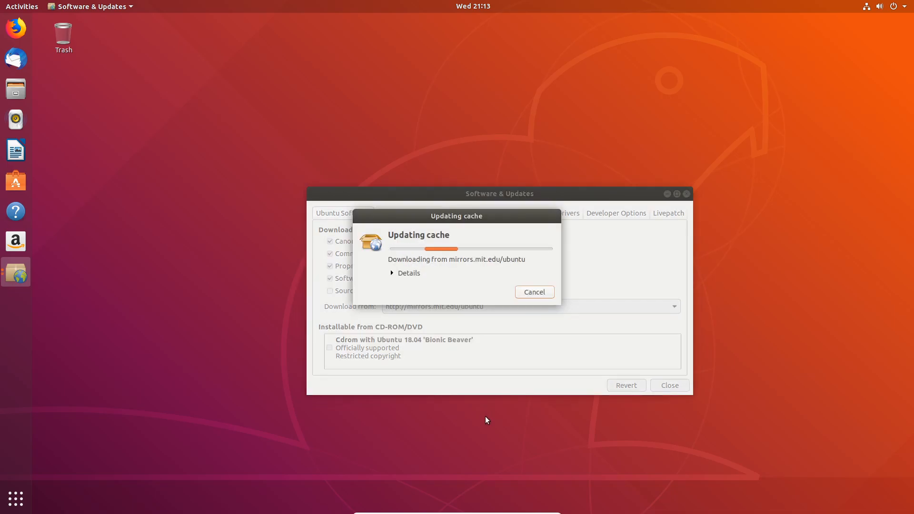
click(393, 273)
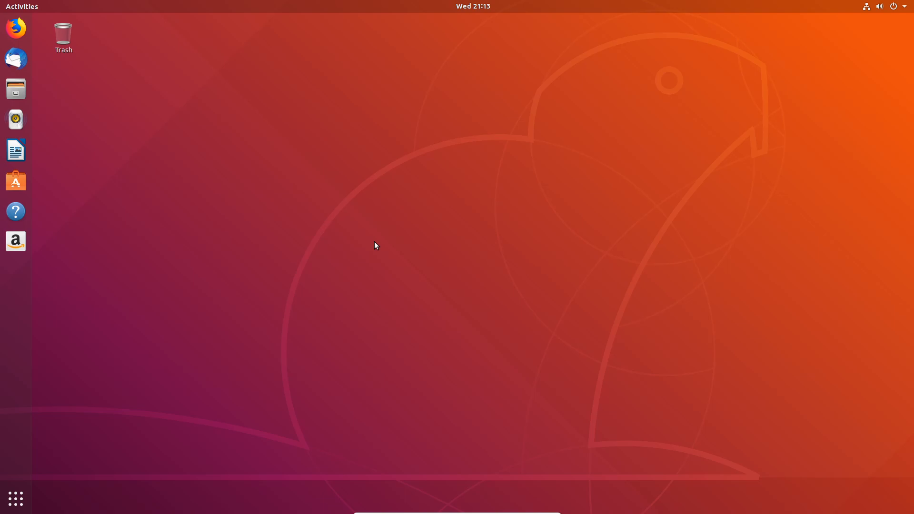
click(24, 499)
scroll(467, 224, down, 1)
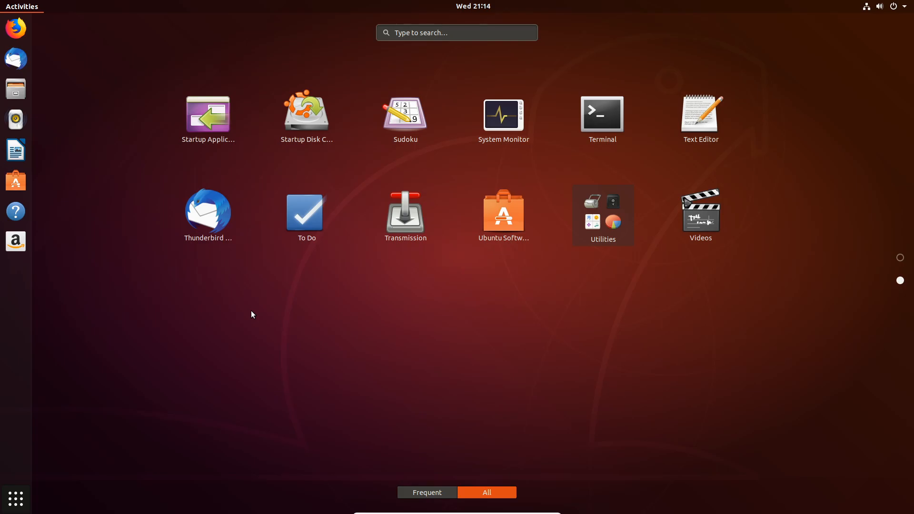
key(Escape)
key(Escape)
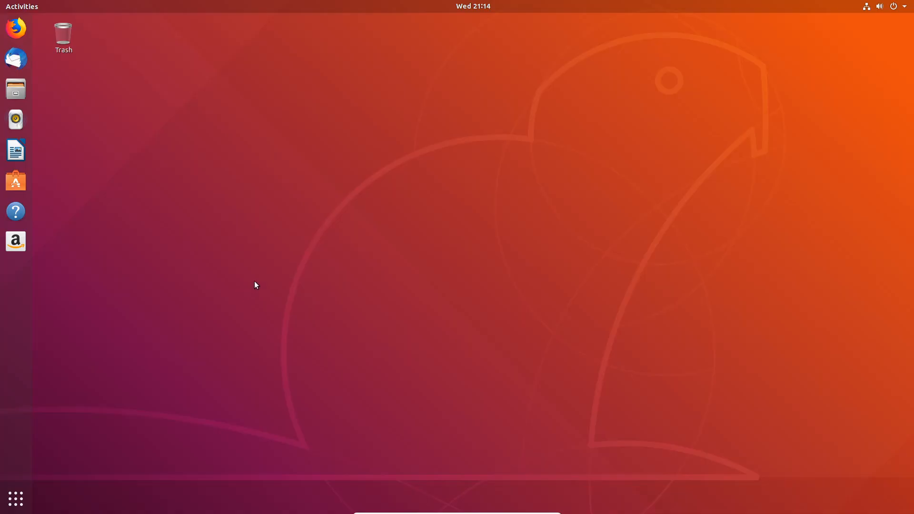
Search the applications for "terminal" and open a Terminal window
key(super)
click(451, 33)
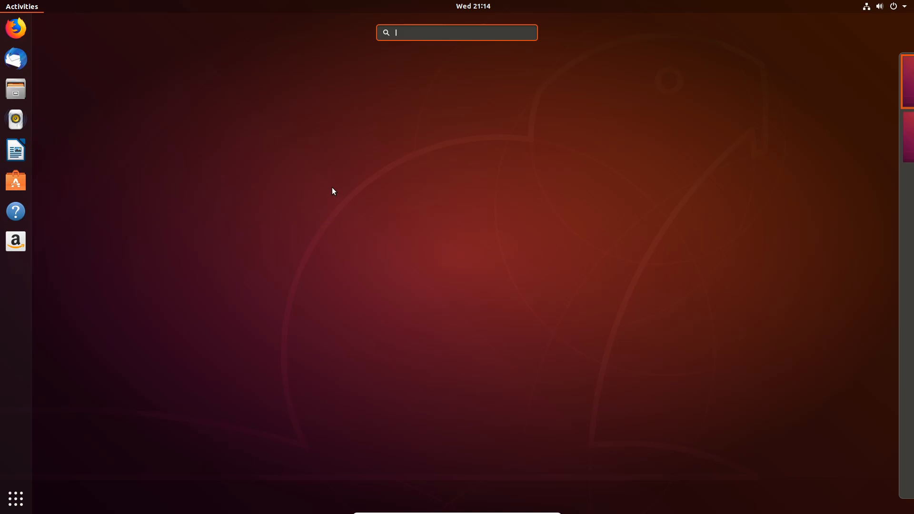
text(terminal)
key(Return)
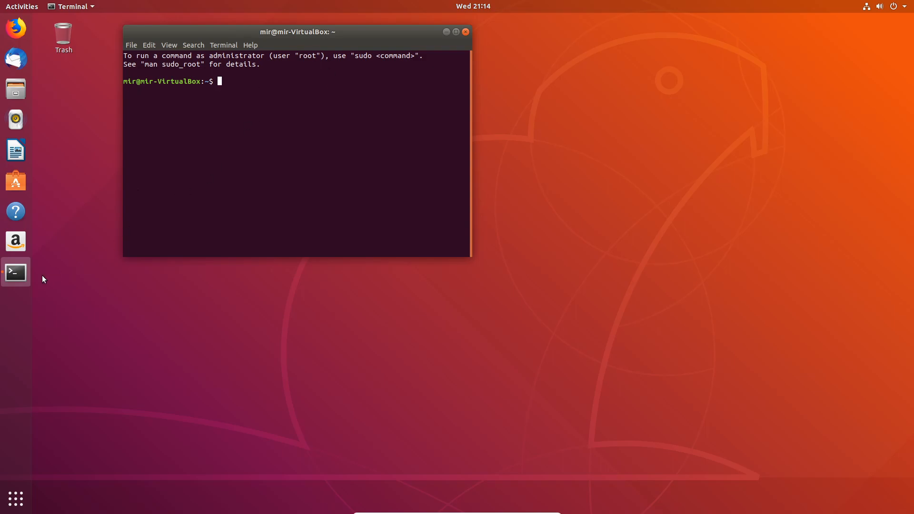
Add Terminal to the dock favourites, close its window and relaunch it from the dock
right_click(18, 271)
click(95, 271)
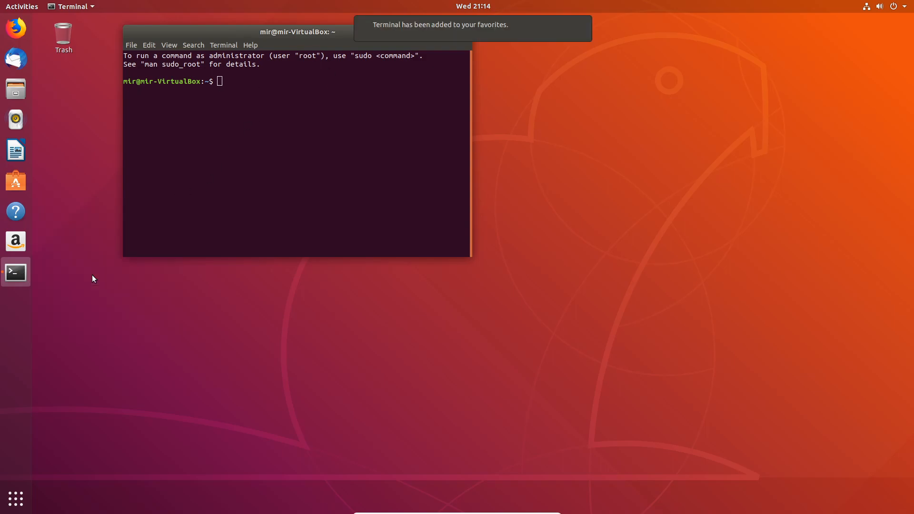
drag(338, 31, 322, 71)
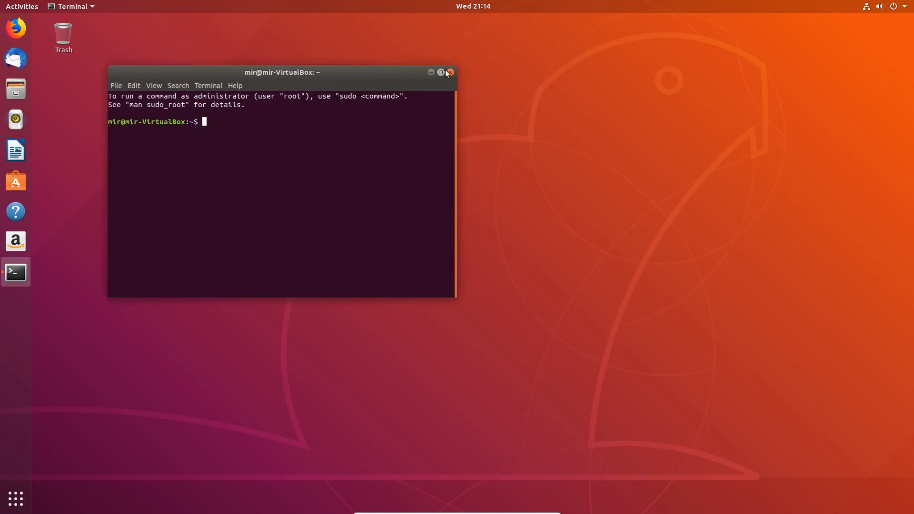
click(449, 73)
click(15, 285)
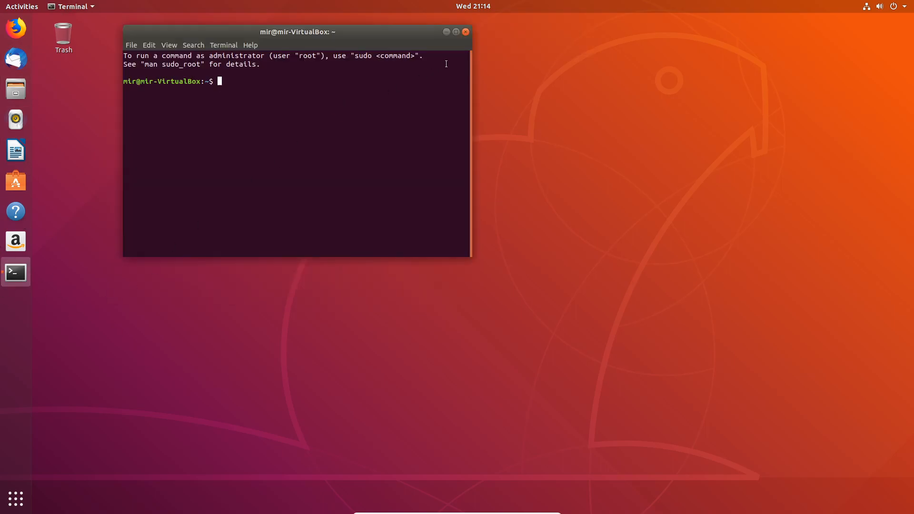
Open the Terminal preferences and enable a custom font for the Unnamed profile
click(134, 46)
mouse_move(149, 45)
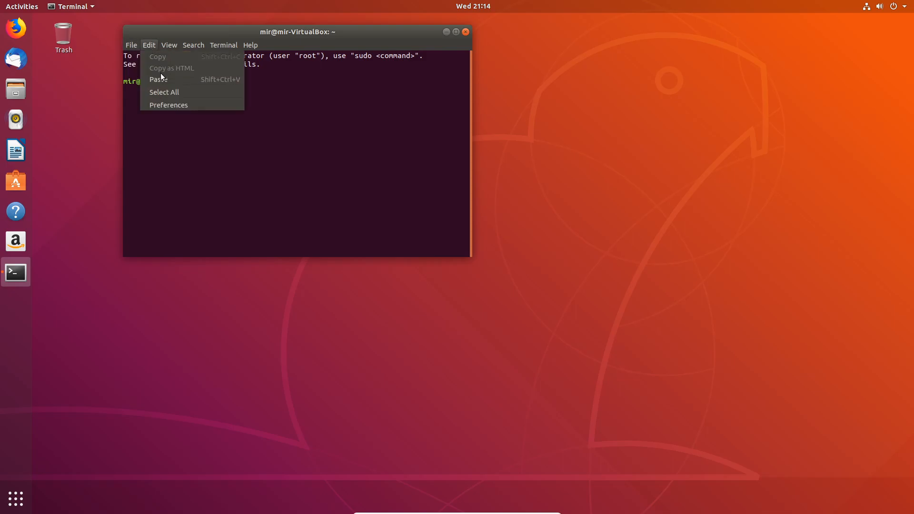
click(173, 104)
click(595, 99)
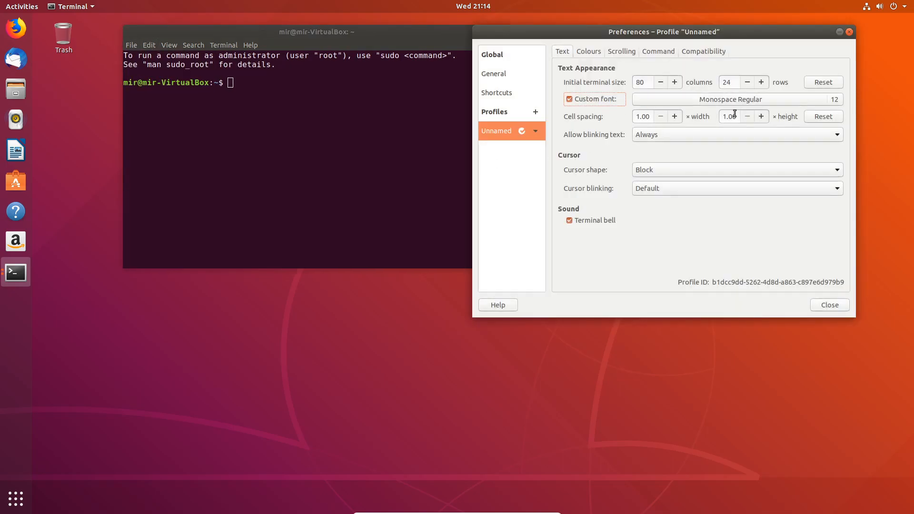
Set the profile's custom font to Monospace Regular at size 16 and close the preferences
click(761, 100)
click(750, 276)
click(750, 276)
click(750, 276)
click(751, 278)
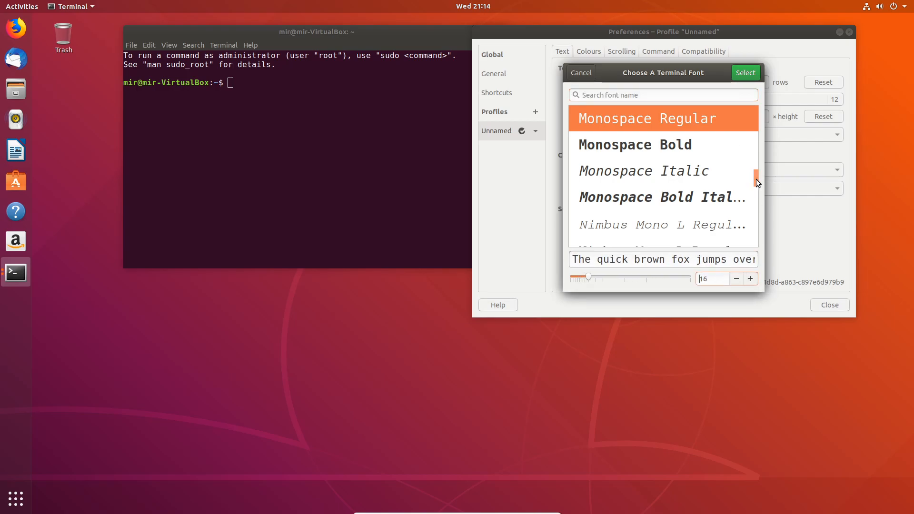
click(746, 73)
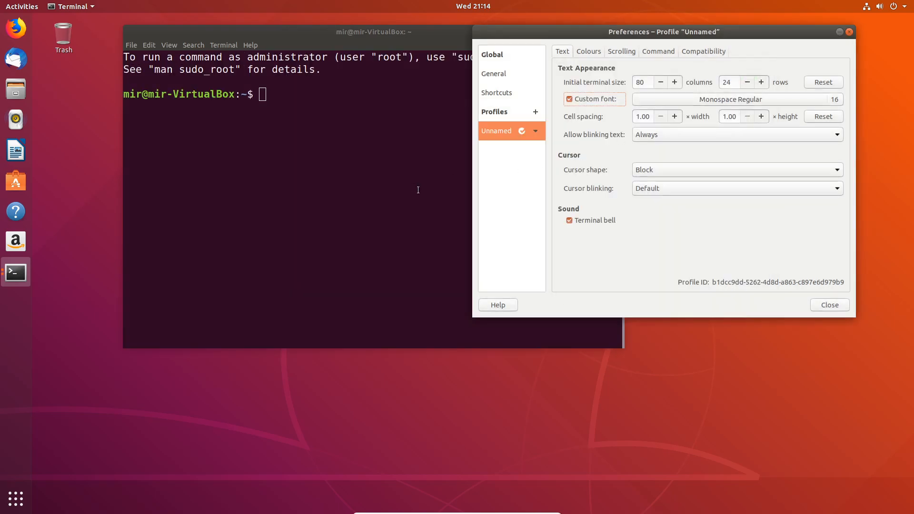
click(849, 32)
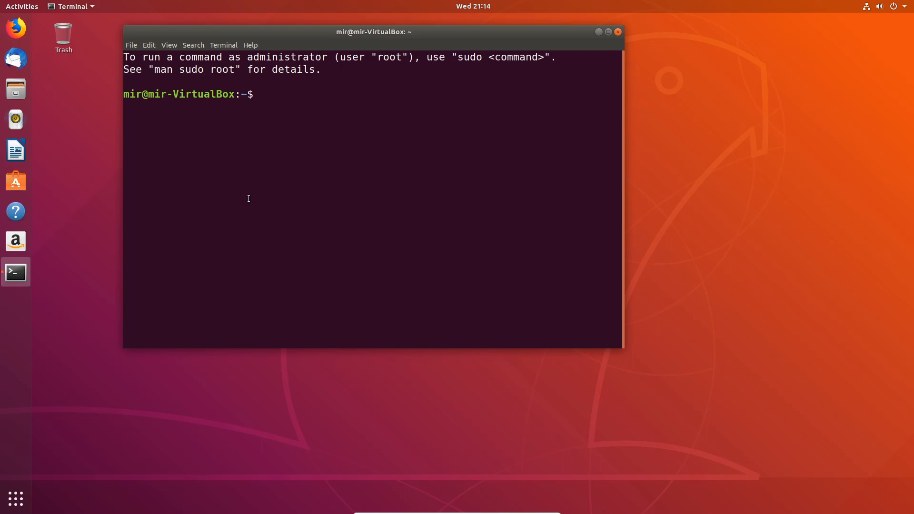
Maximize the Terminal window and switch the virtual machine from full-screen to windowed display
click(608, 32)
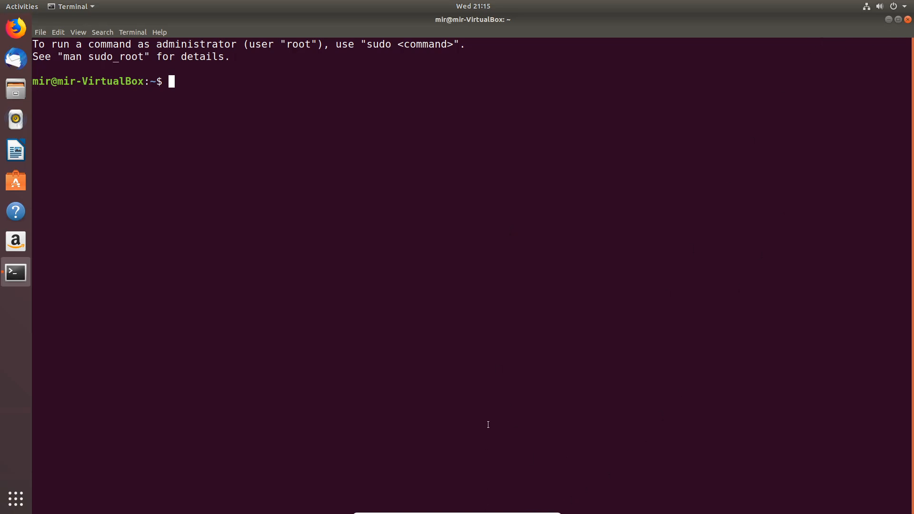
key(ctrl+f)
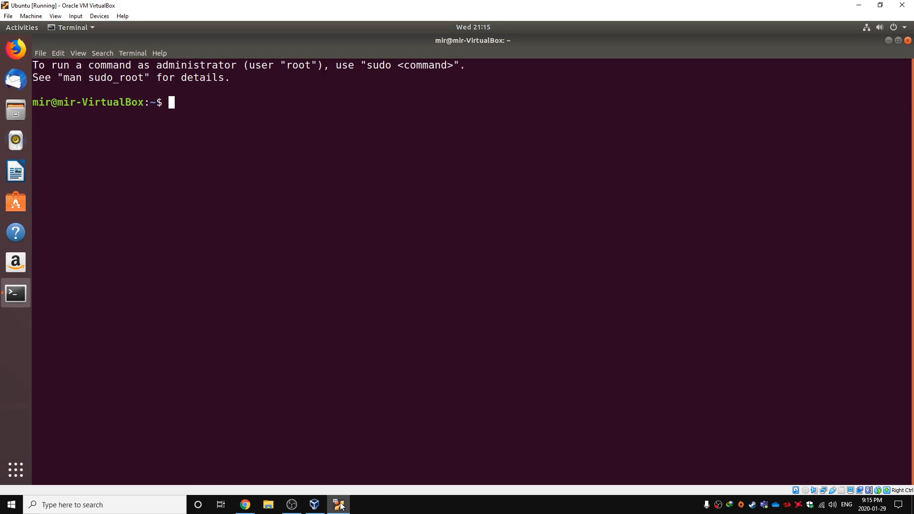